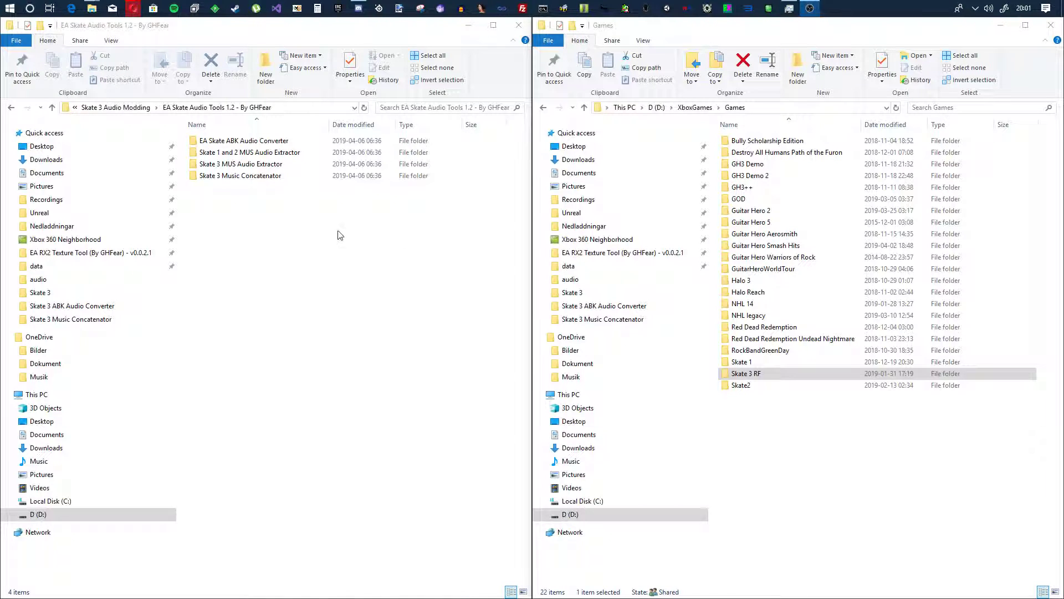
In the right window, browse into Skate 3 RF > data > audio > music.
click(748, 374)
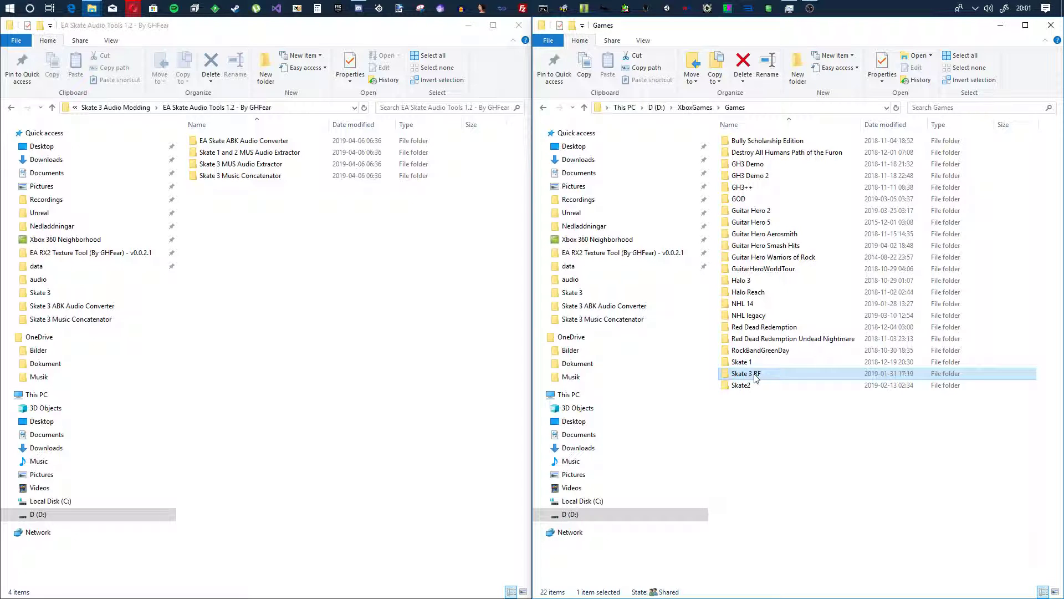
double_click(755, 377)
double_click(745, 142)
double_click(745, 154)
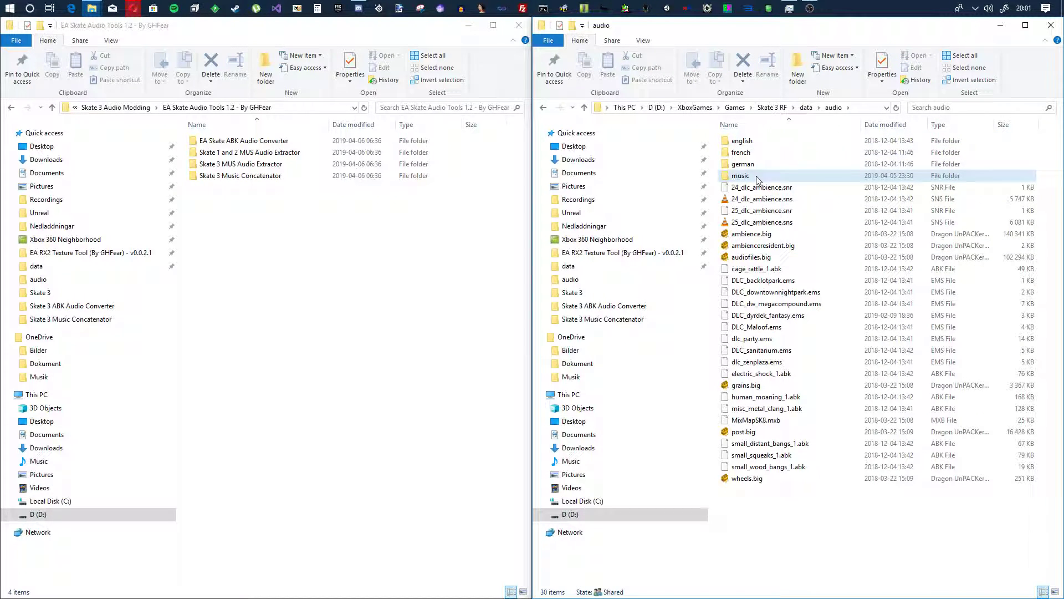
double_click(756, 176)
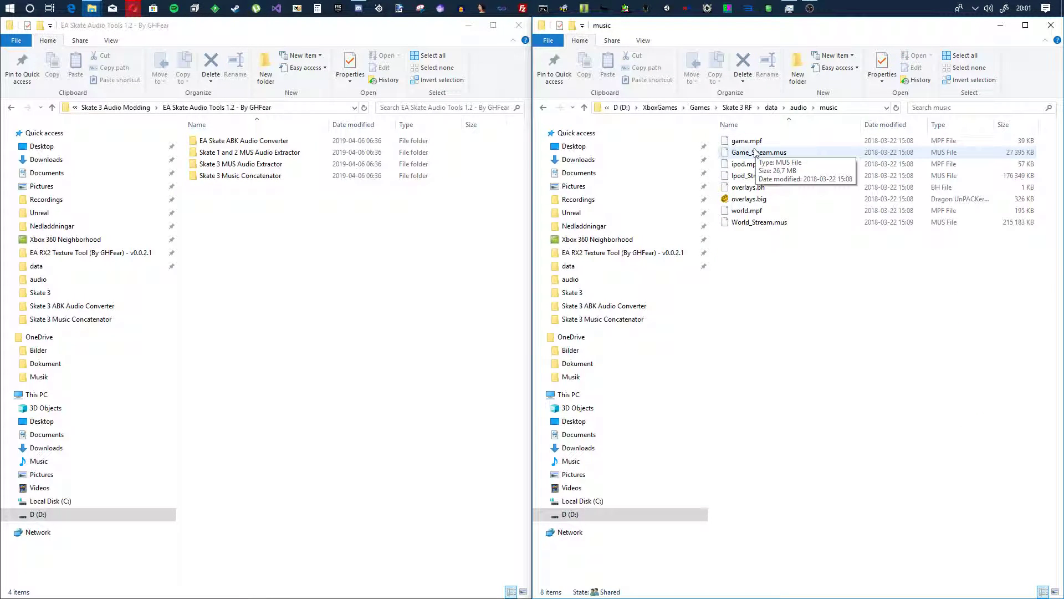
Select Game_Stream.mus, Ipod_Stream.mus and World_Stream.mus, then clear the selection.
click(756, 153)
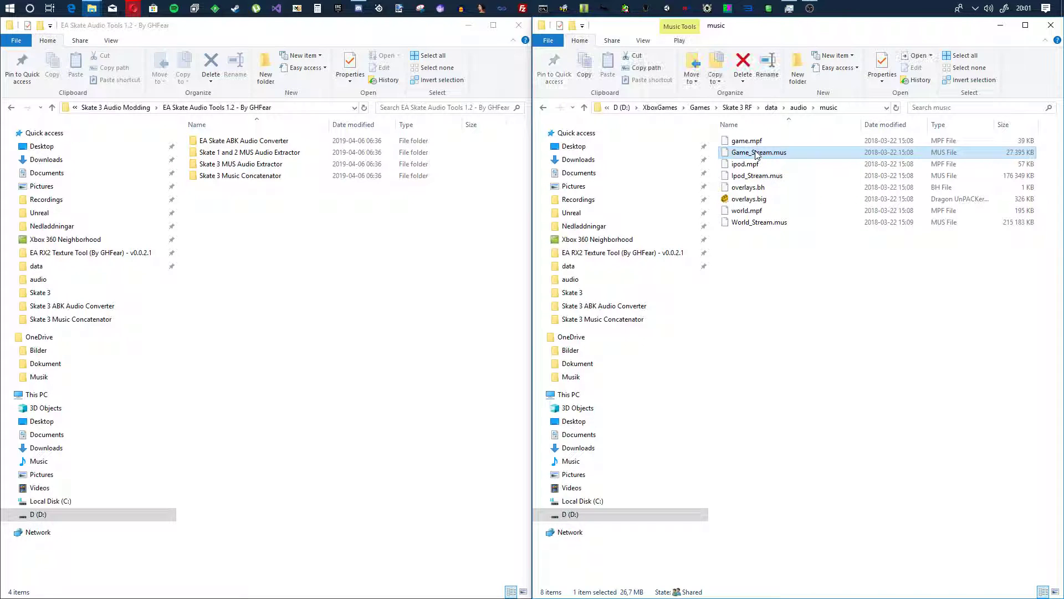
ctrl+click(755, 176)
ctrl+click(761, 222)
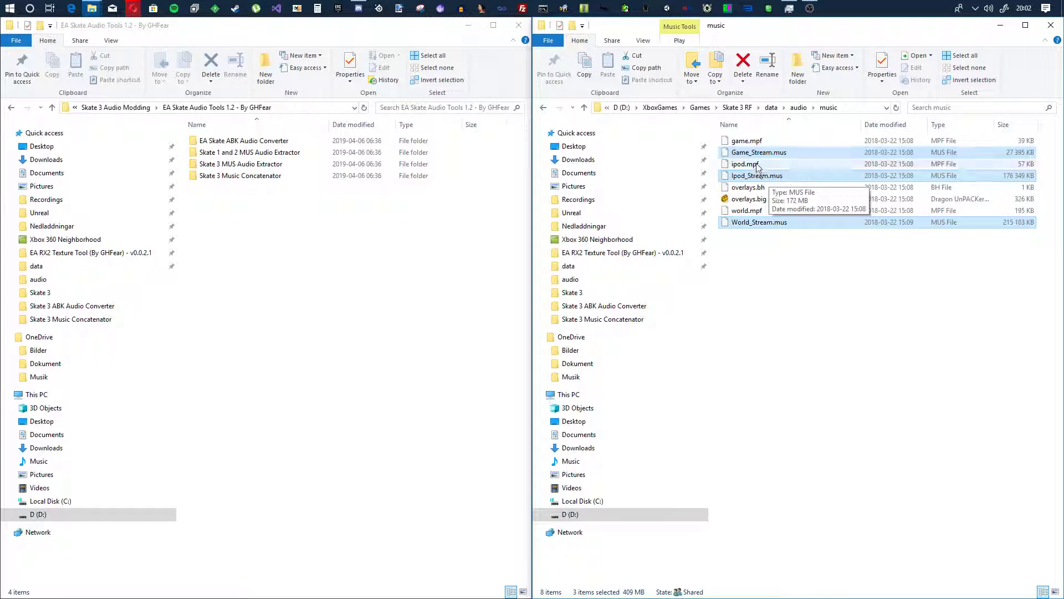
click(816, 321)
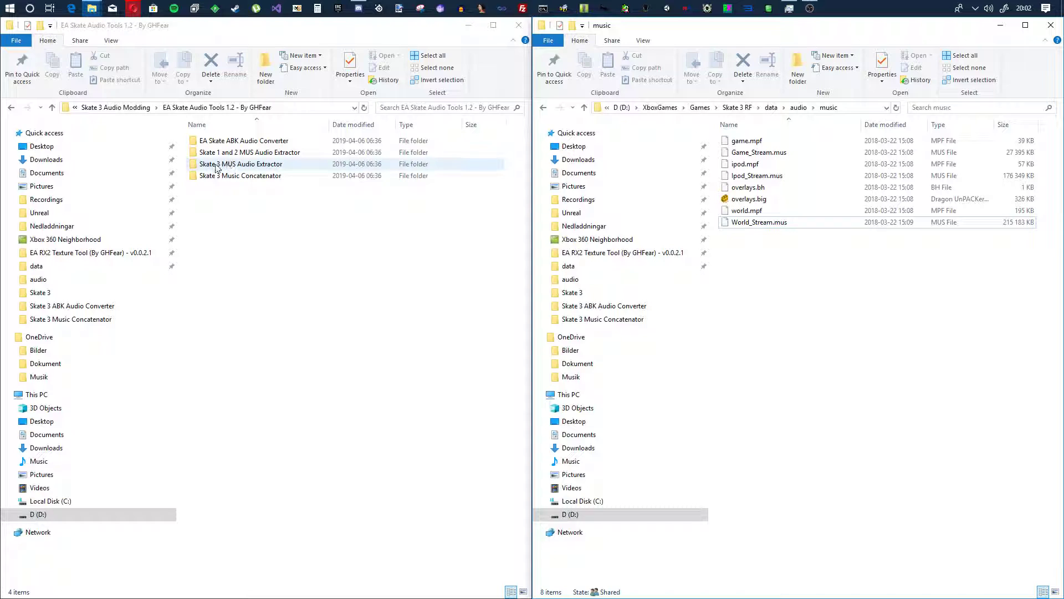
Open the Skate 3 MUS Audio Extractor folder and select the Game, Ipod and World stream files.
click(238, 168)
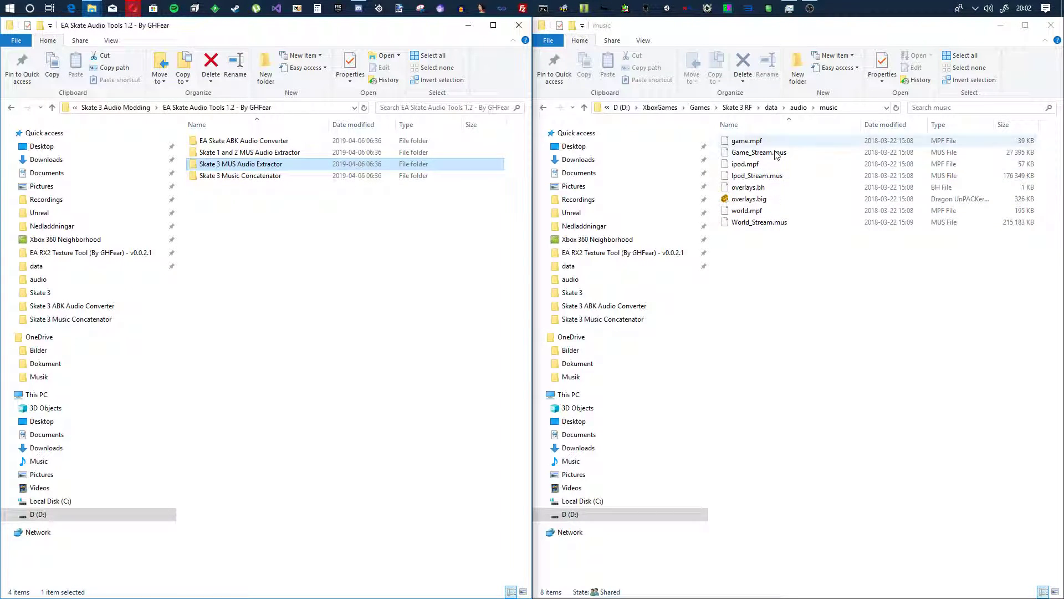
double_click(246, 166)
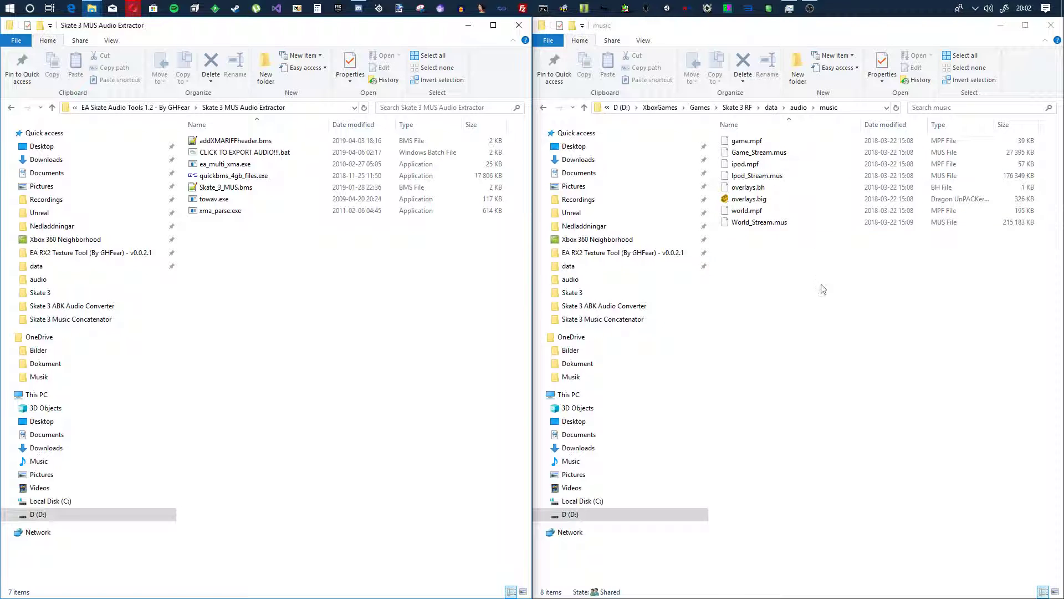
click(758, 152)
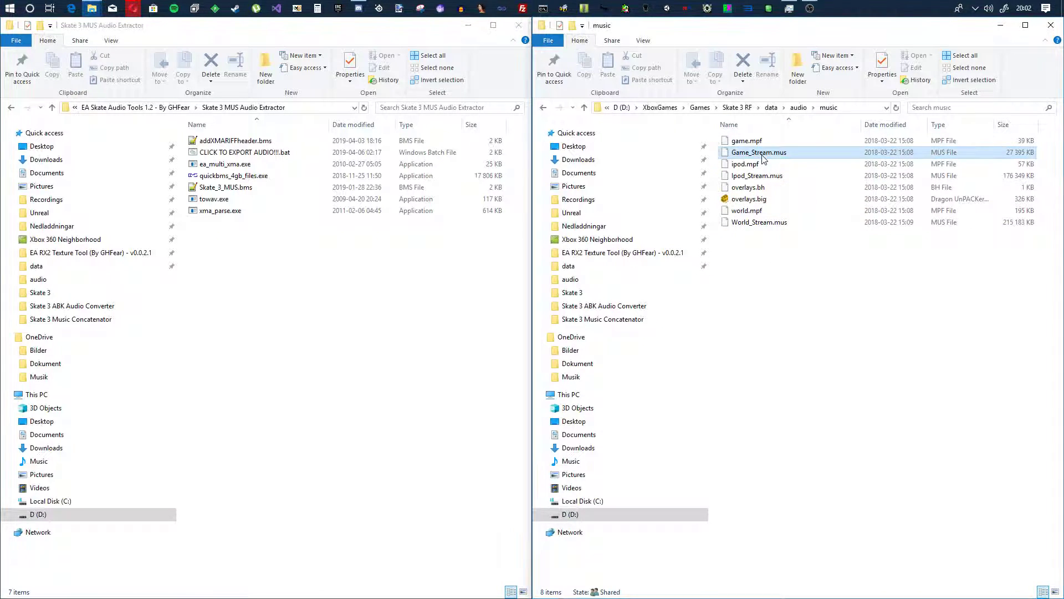
ctrl+click(757, 176)
ctrl+click(761, 224)
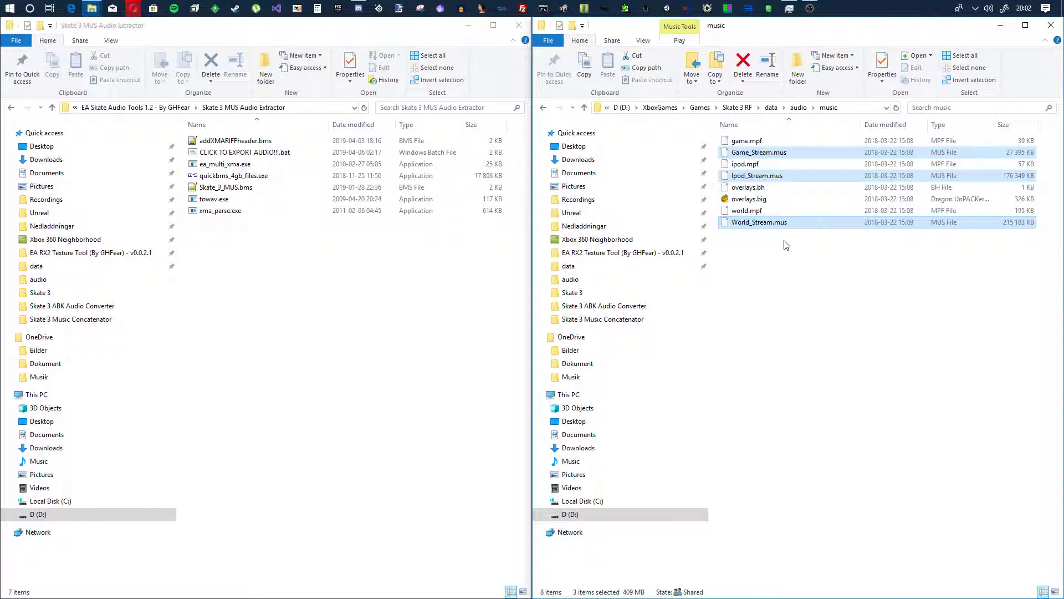
Reselect the three .mus stream files, then return the tools window to EA Skate Audio Tools 1.2.
click(763, 176)
ctrl+click(761, 222)
ctrl+click(759, 153)
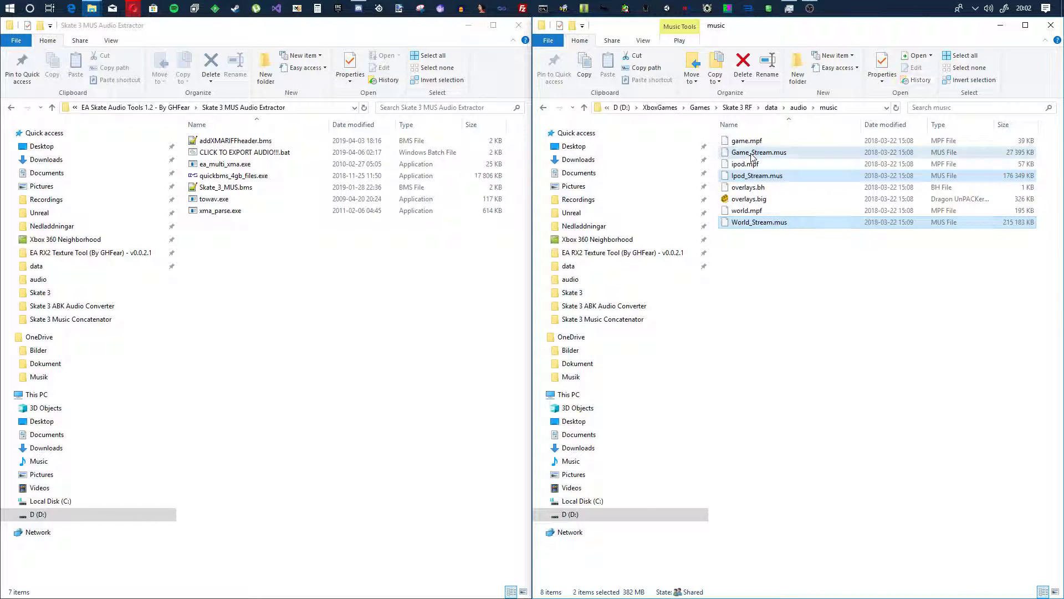
click(280, 283)
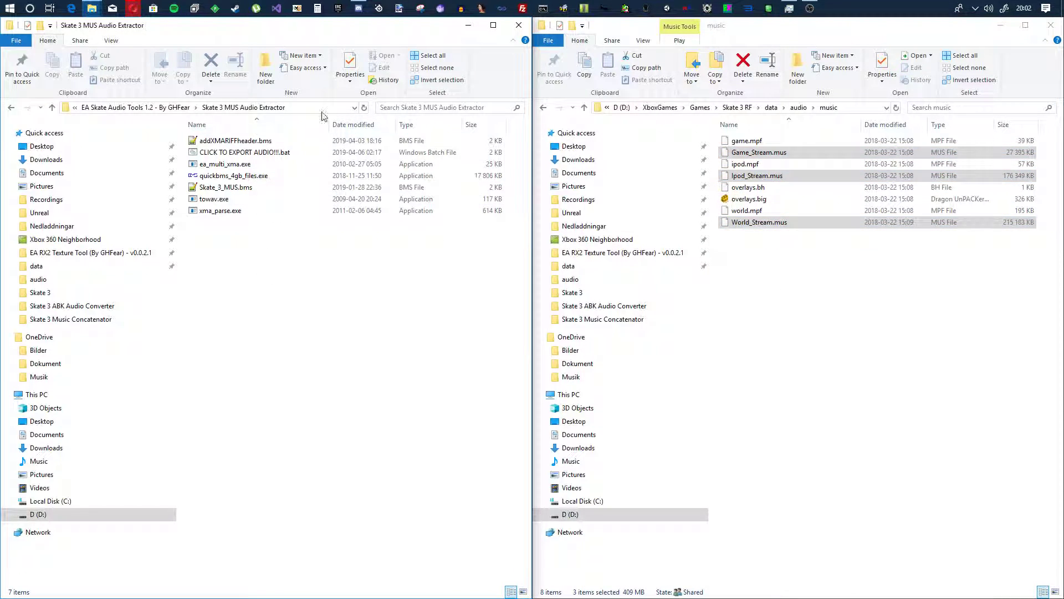
click(180, 107)
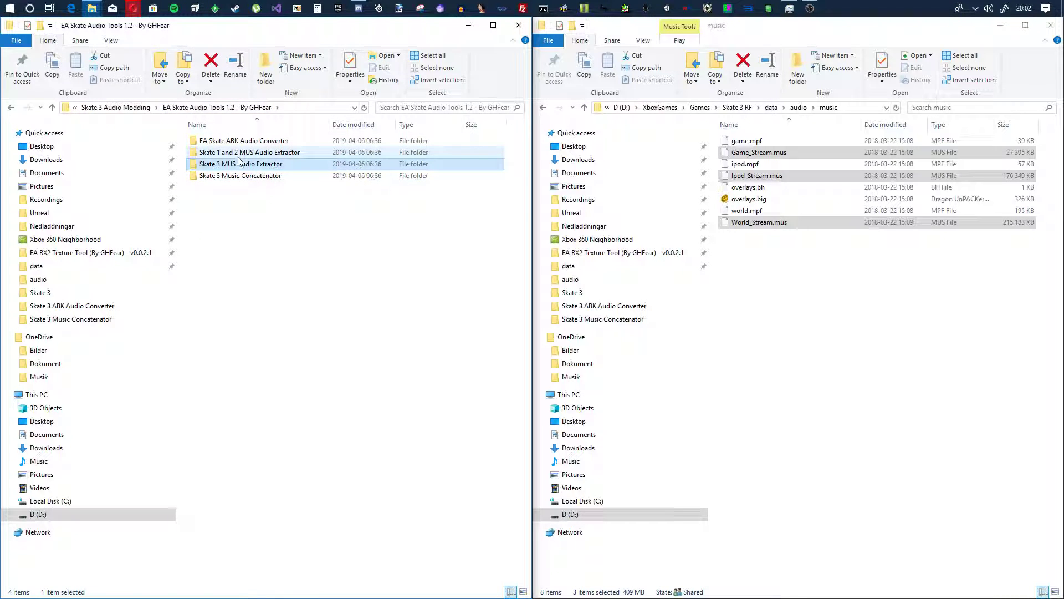
Open Skate 1 and 2 MUS Audio Extractor, then select the three stream files in Skate 1\data\audio\music.
double_click(276, 154)
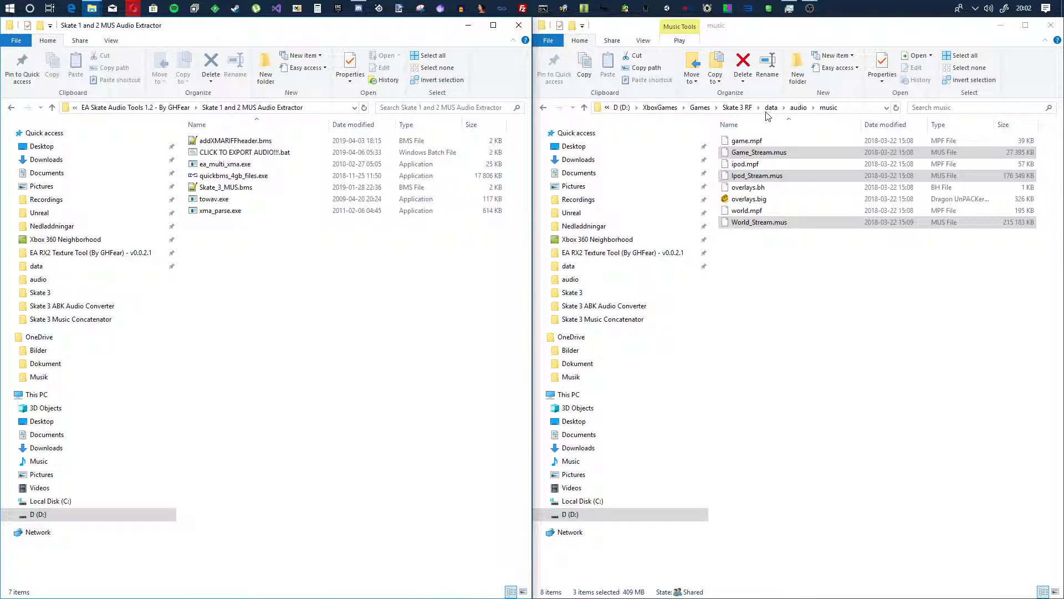
click(700, 108)
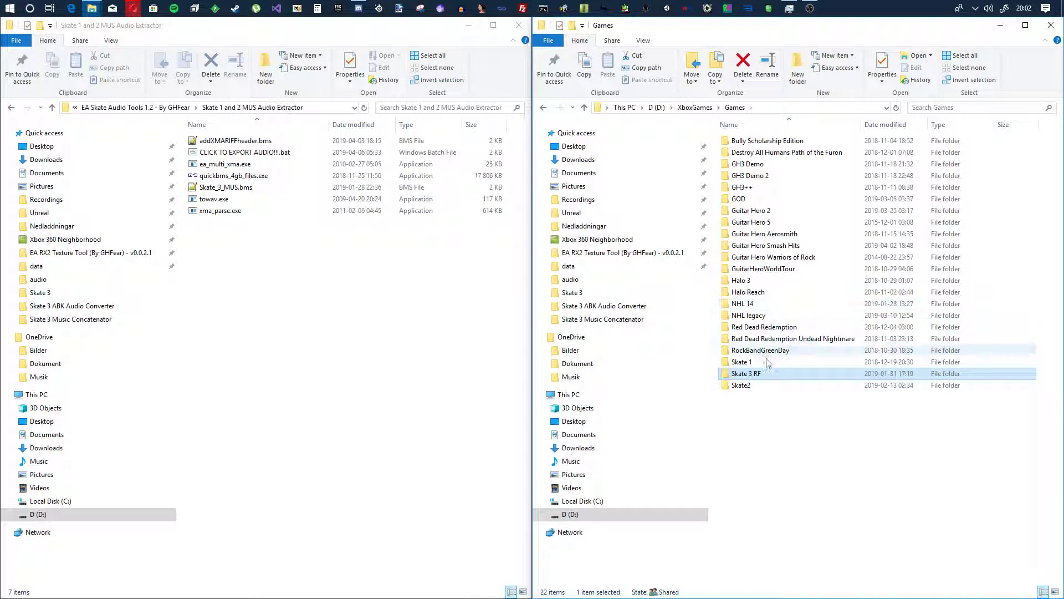
double_click(743, 362)
double_click(738, 142)
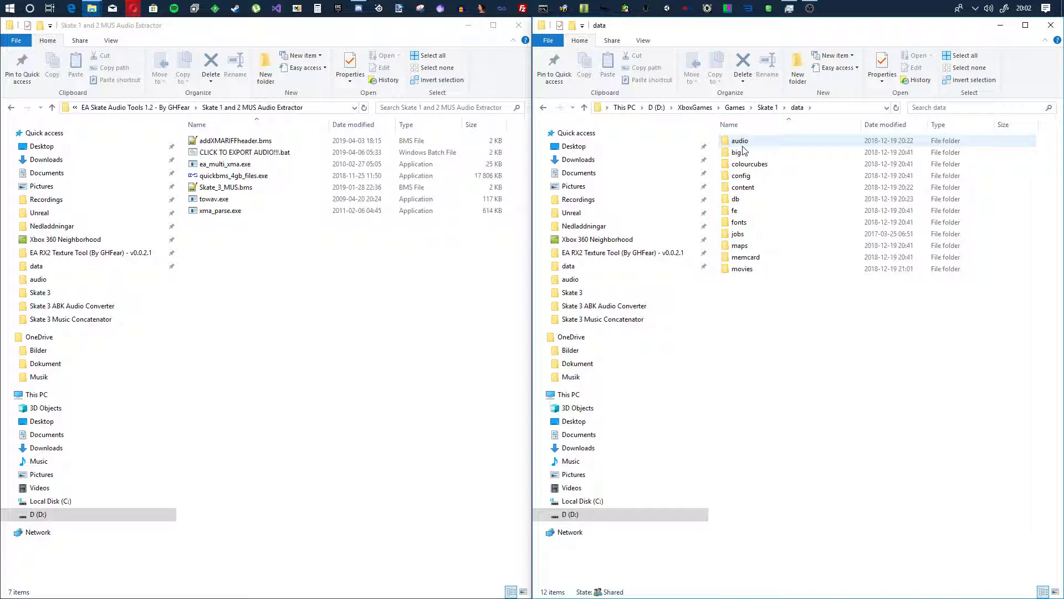
double_click(740, 140)
double_click(744, 152)
click(752, 155)
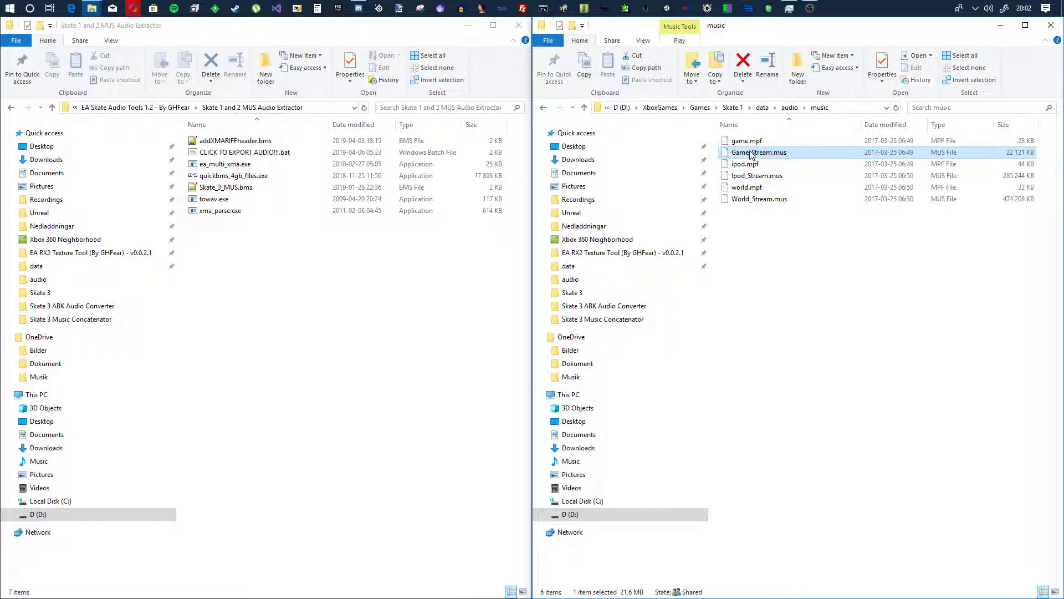
ctrl+click(757, 176)
ctrl+click(760, 199)
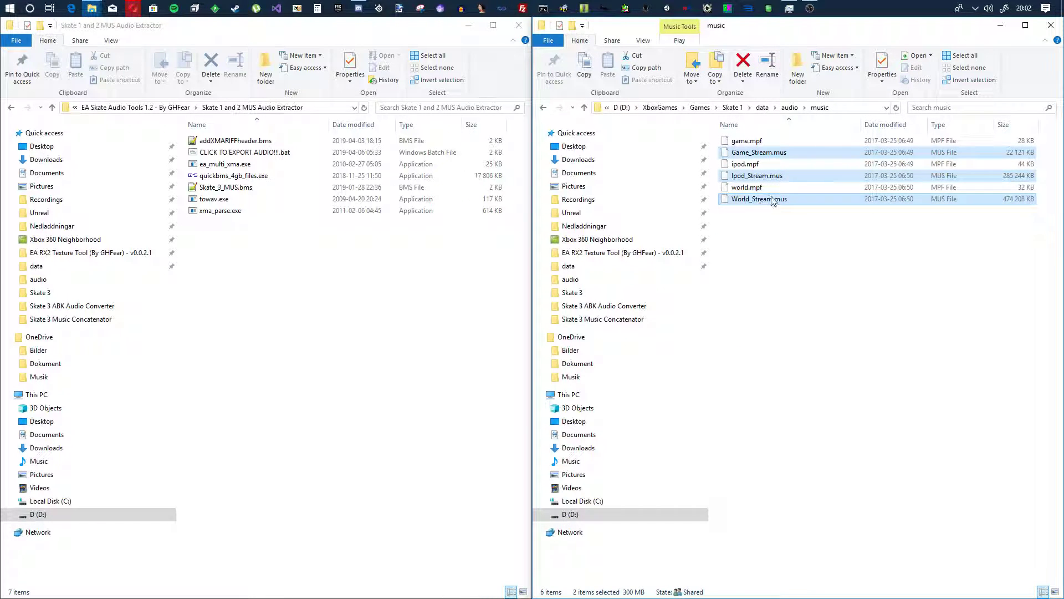
Select Skate2's Game through World stream files in data\audio\music, then return to the Games folder.
click(700, 108)
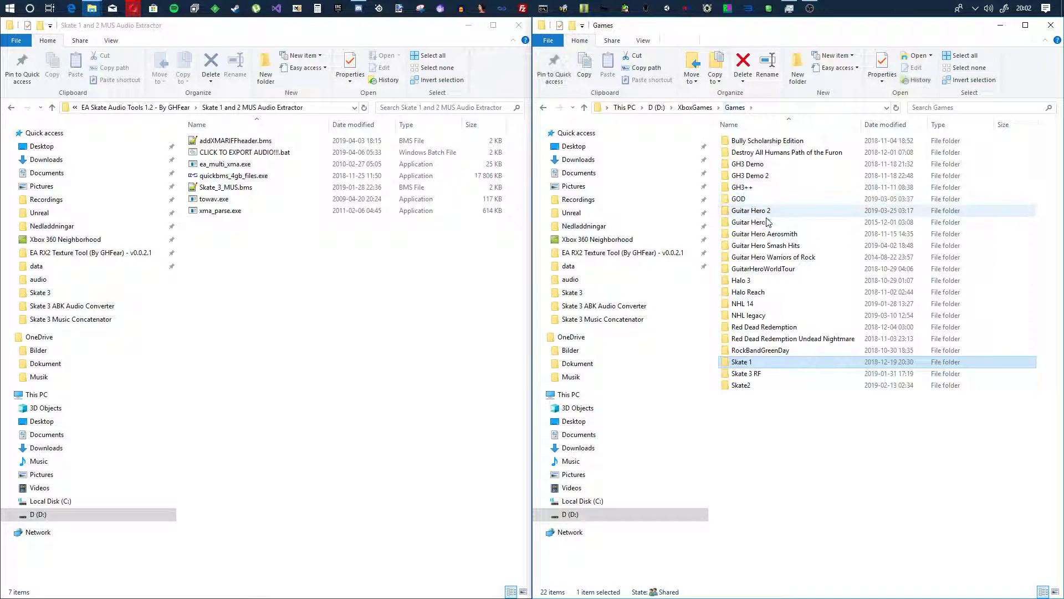
double_click(746, 383)
double_click(742, 142)
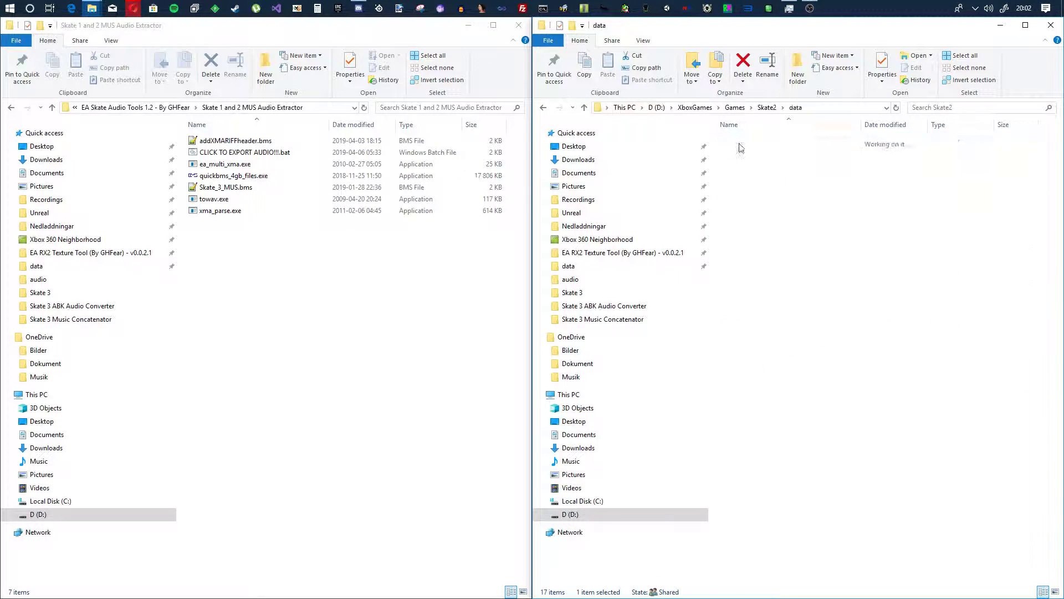
double_click(741, 141)
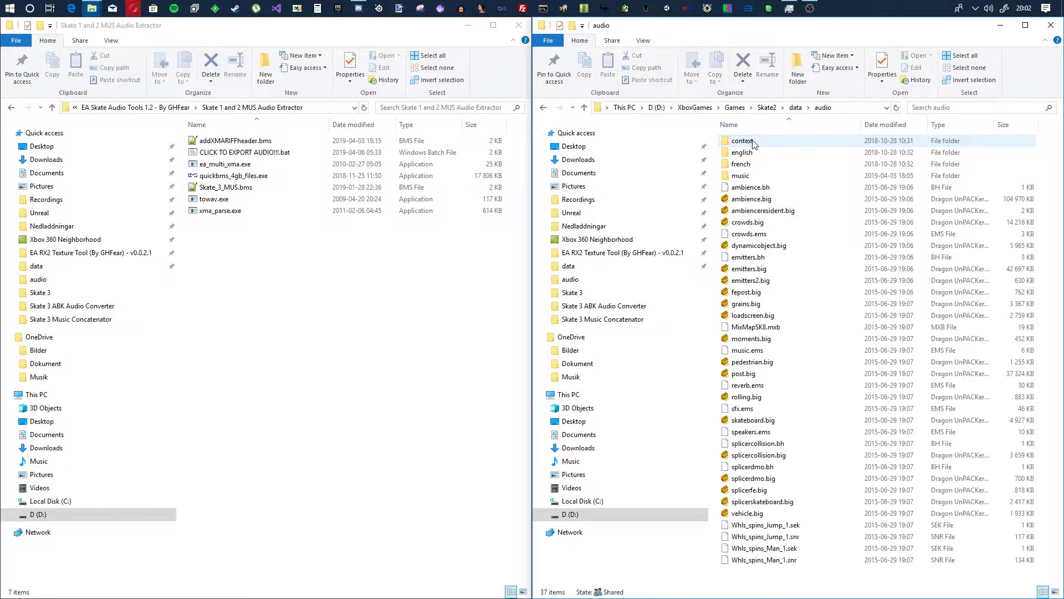
double_click(742, 175)
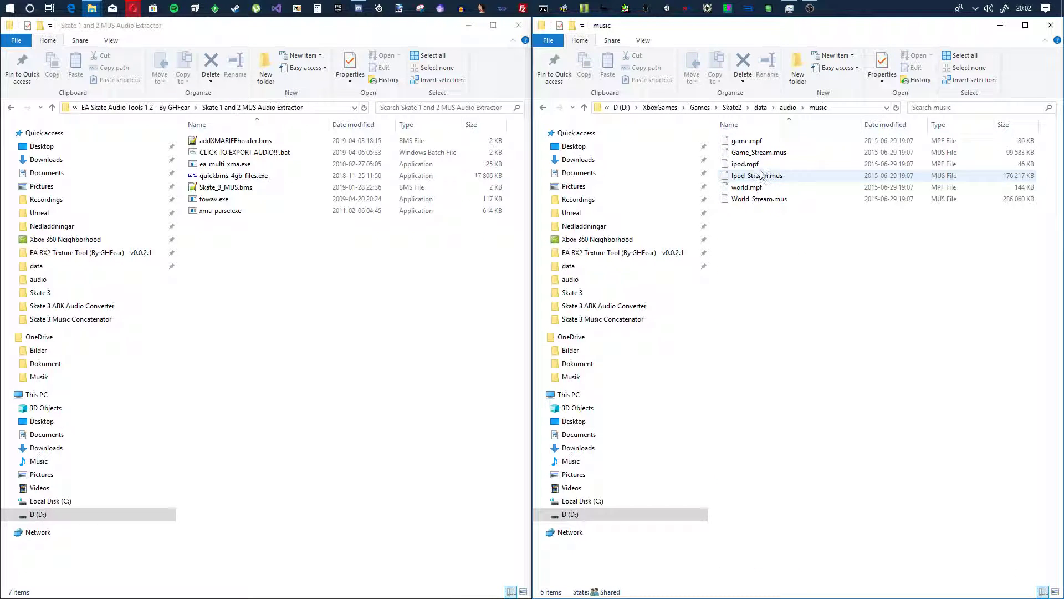
click(746, 153)
ctrl+click(753, 199)
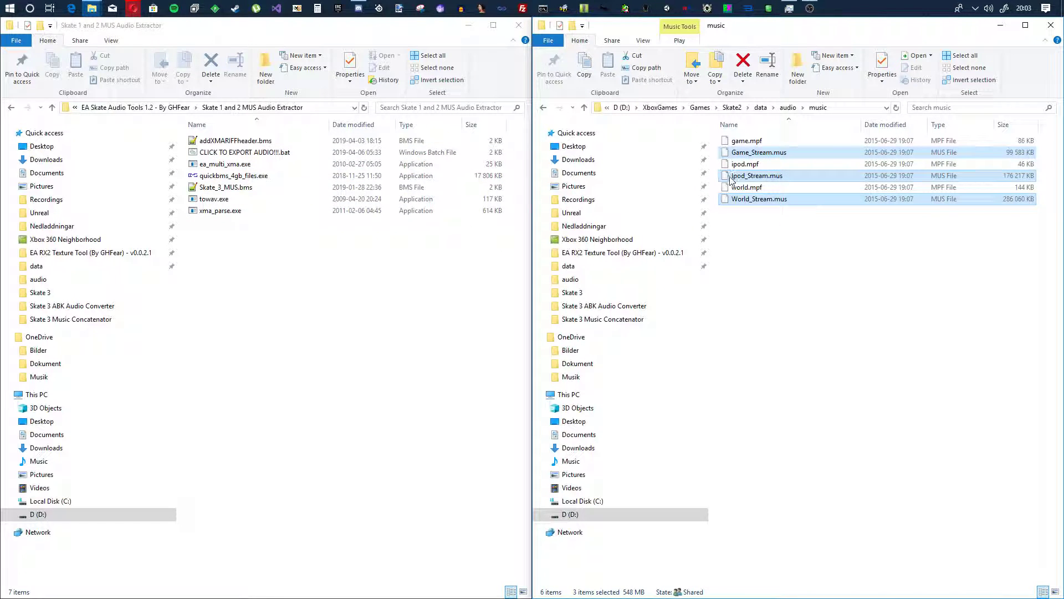
click(797, 257)
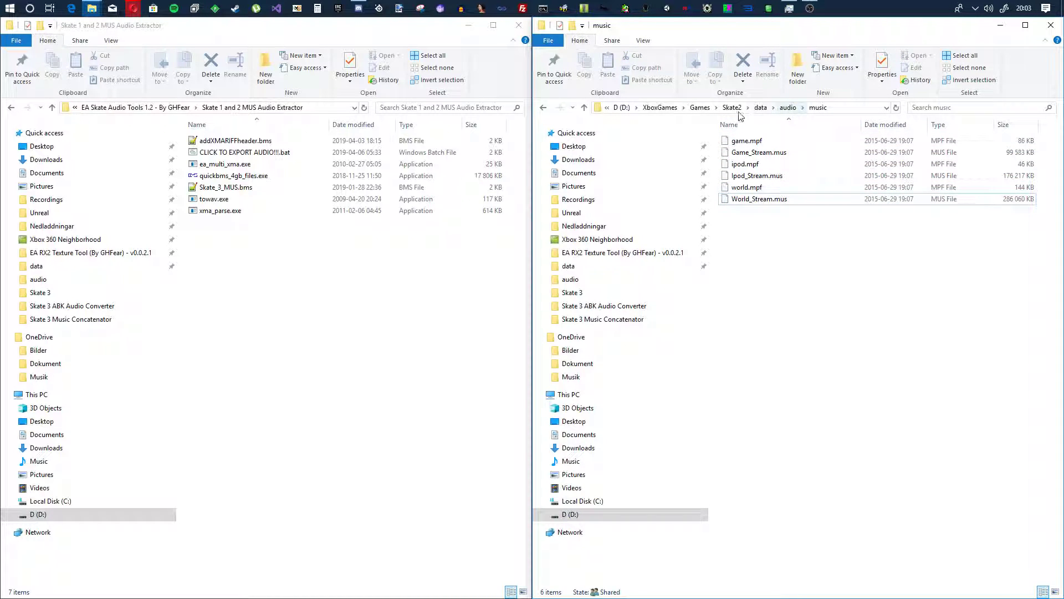
click(699, 109)
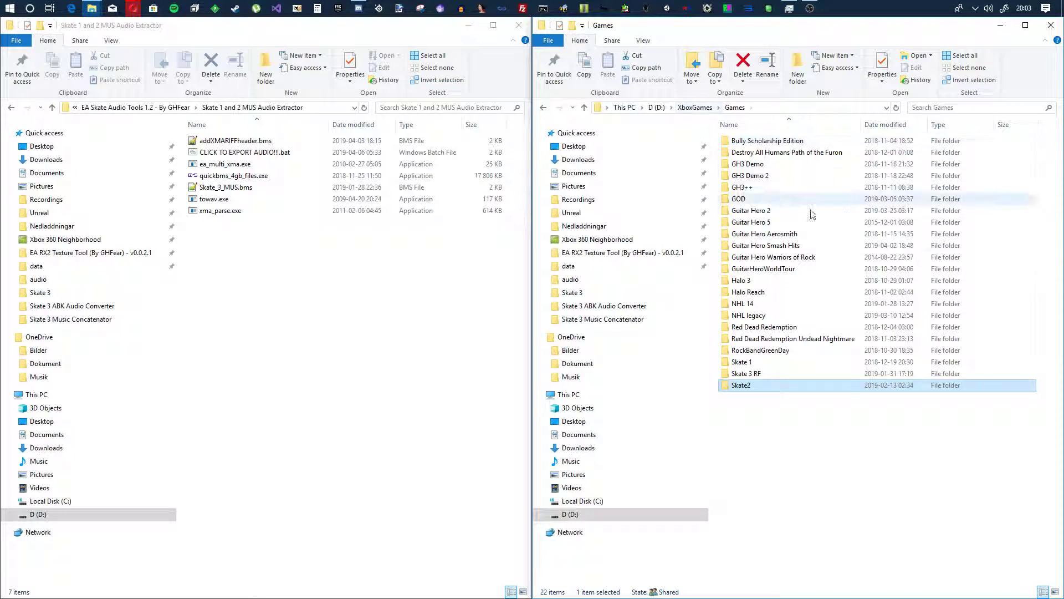
Open Skate 3 RF, and look inside Skate 3 Music Concatenator before returning to EA Skate Audio Tools 1.2.
double_click(744, 381)
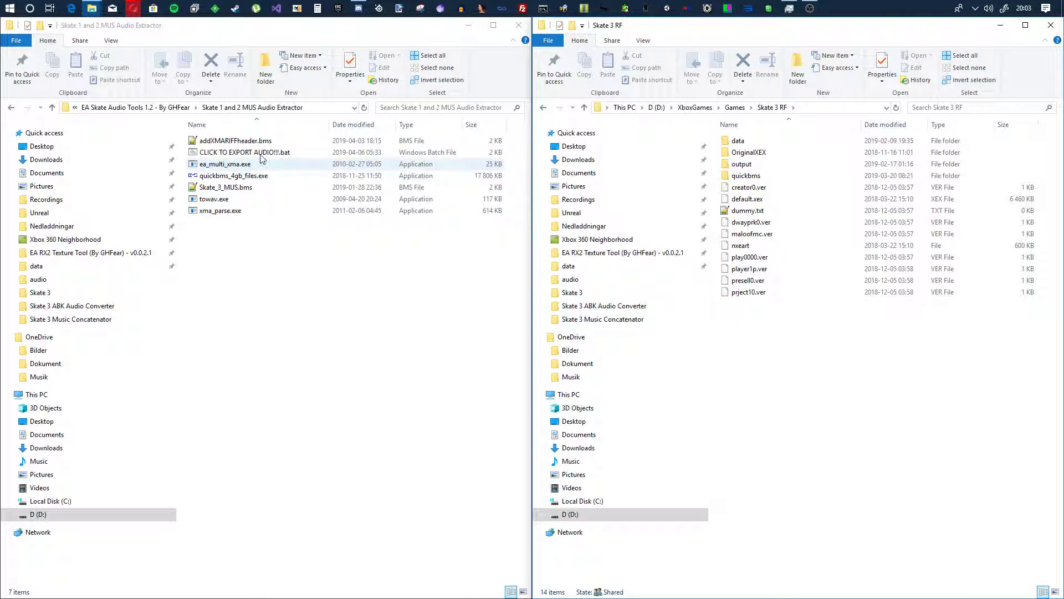
click(135, 107)
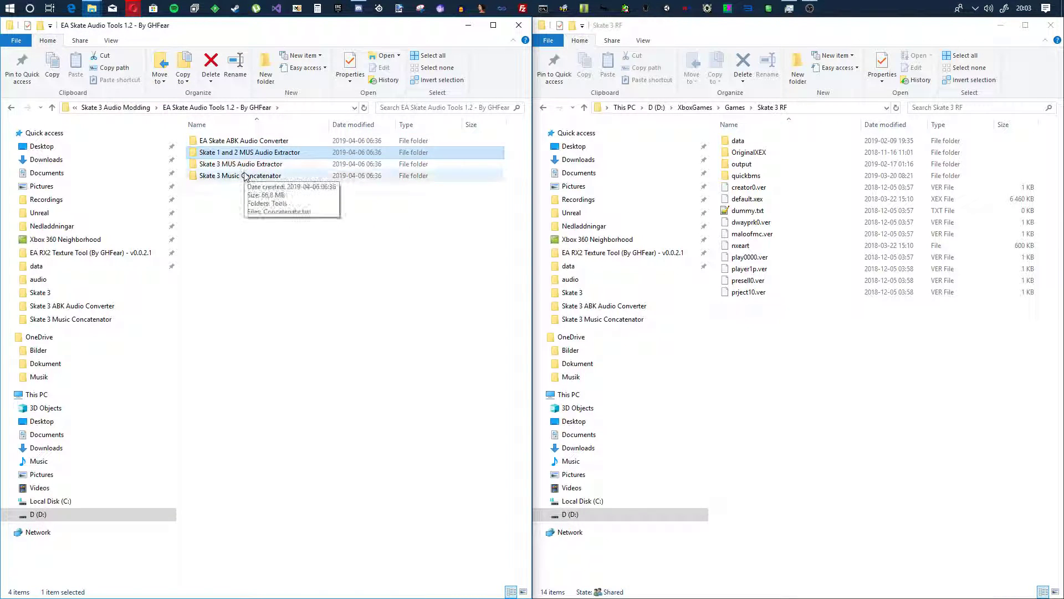
click(244, 176)
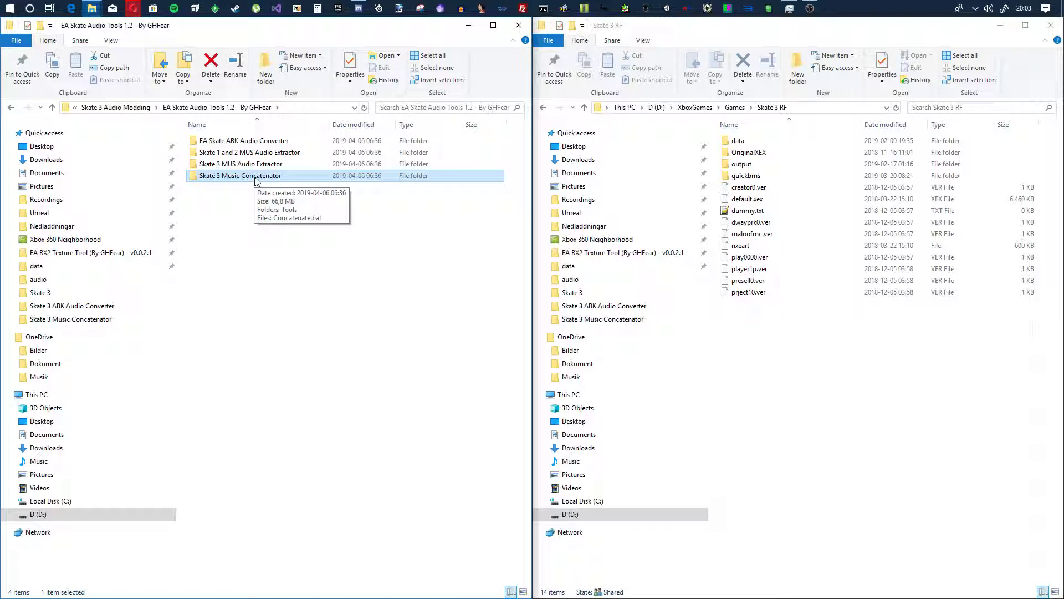
double_click(256, 176)
click(182, 107)
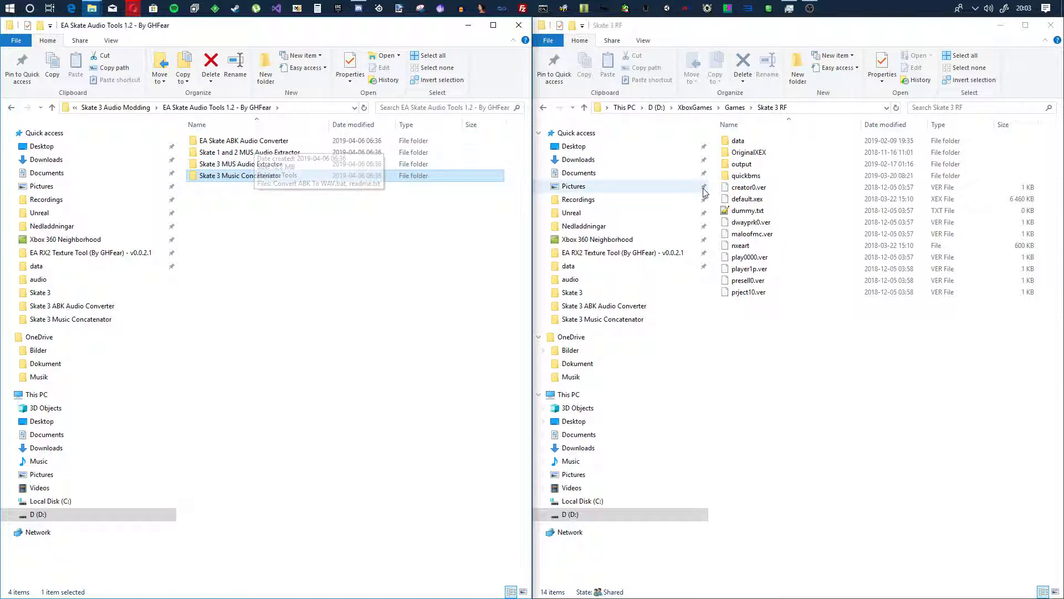
Open Skate 3 RF\data\audio, select only audiofiles.big, and open the EA Skate ABK Audio Converter folder.
click(745, 142)
double_click(746, 142)
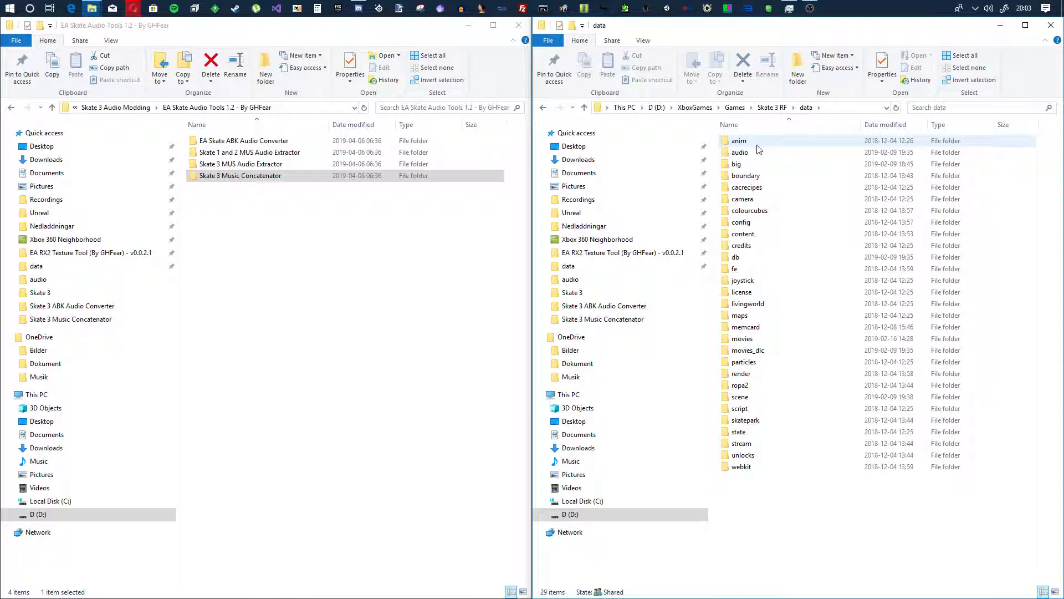
double_click(754, 153)
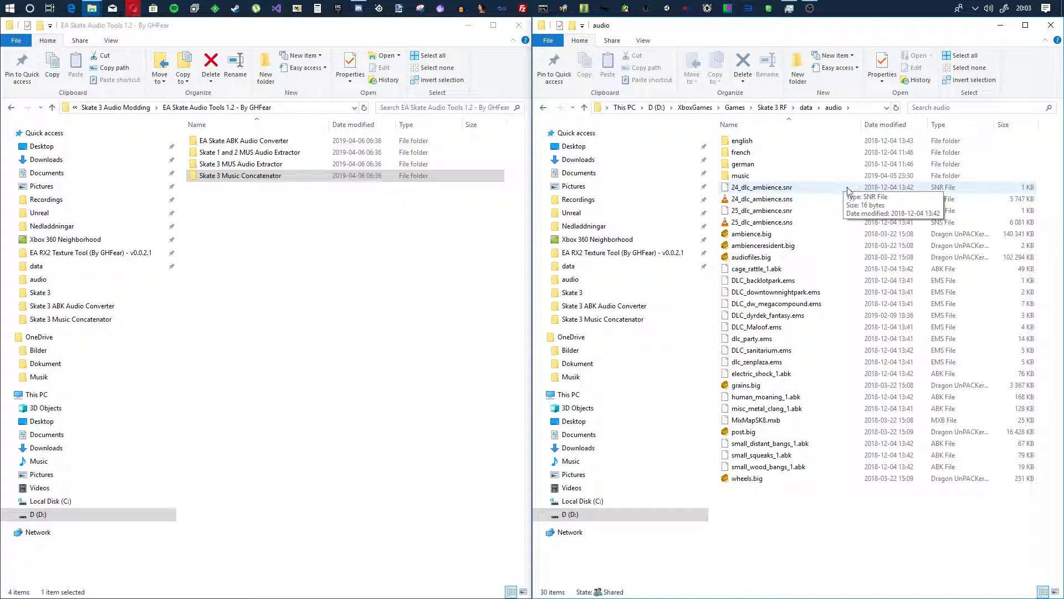
click(767, 235)
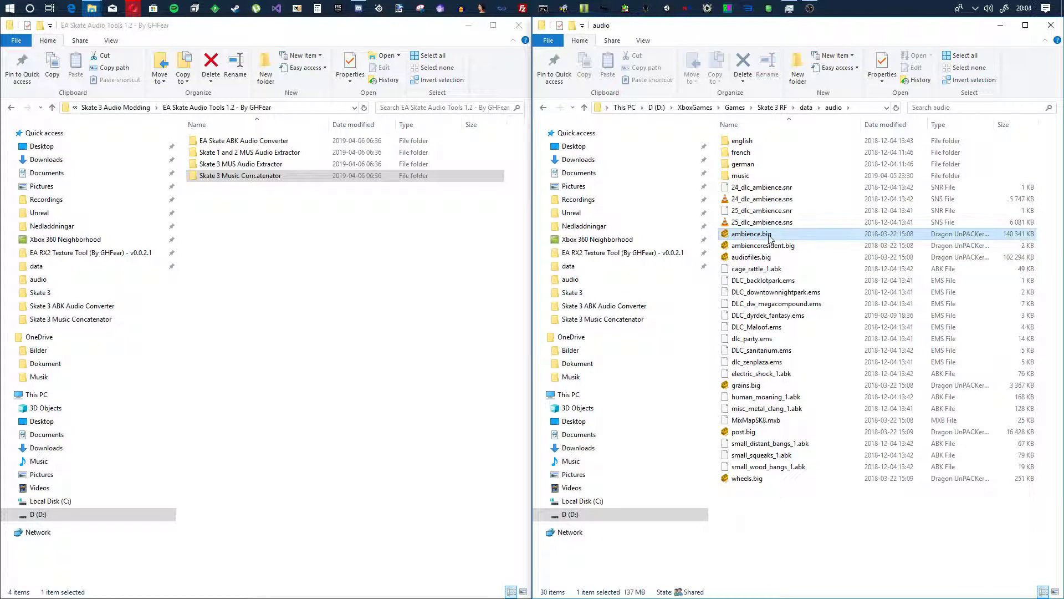
ctrl+click(760, 260)
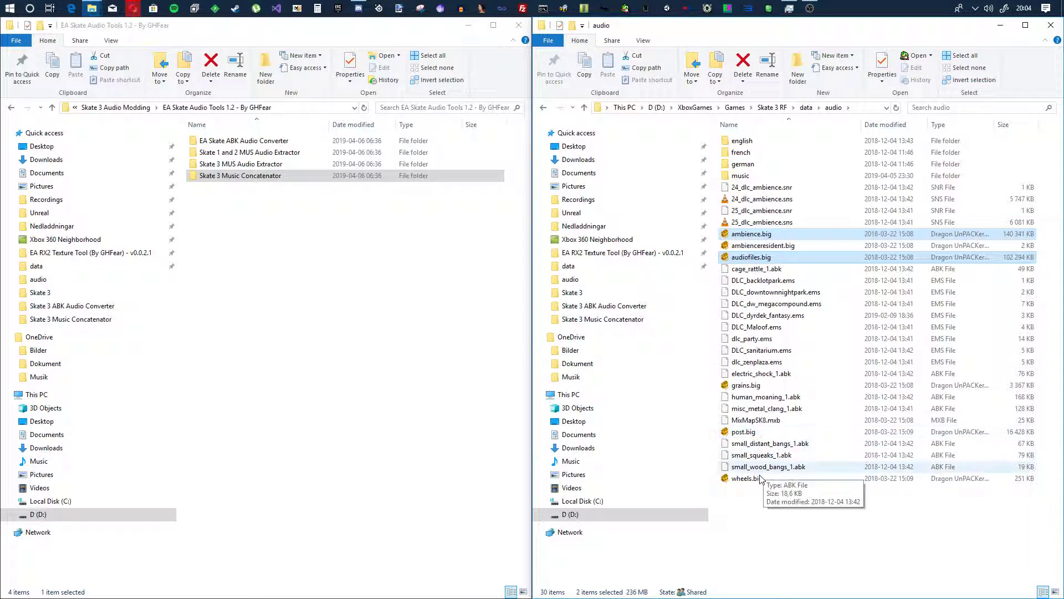
click(752, 257)
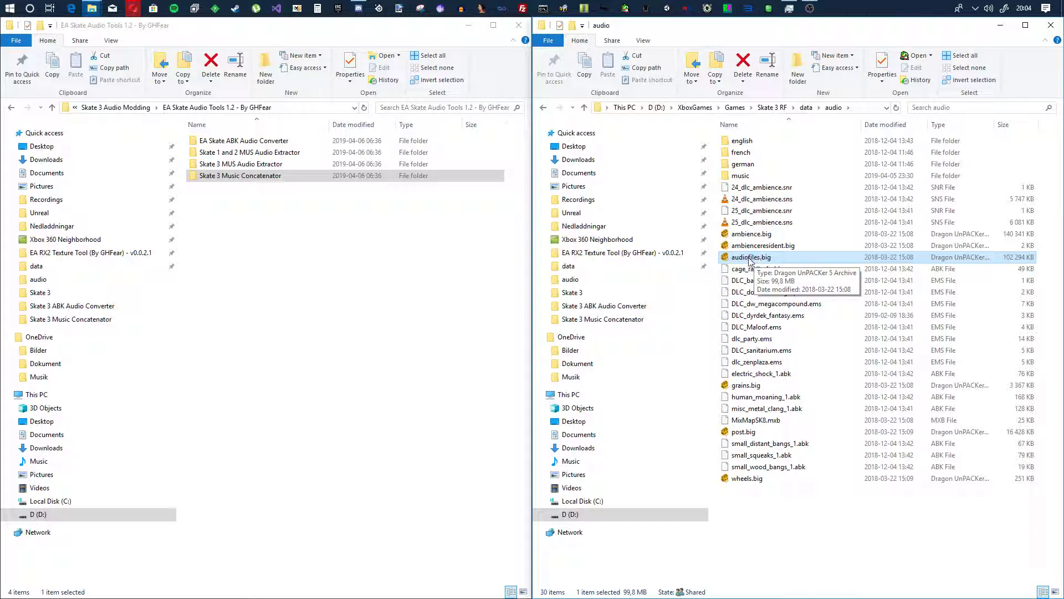
double_click(231, 142)
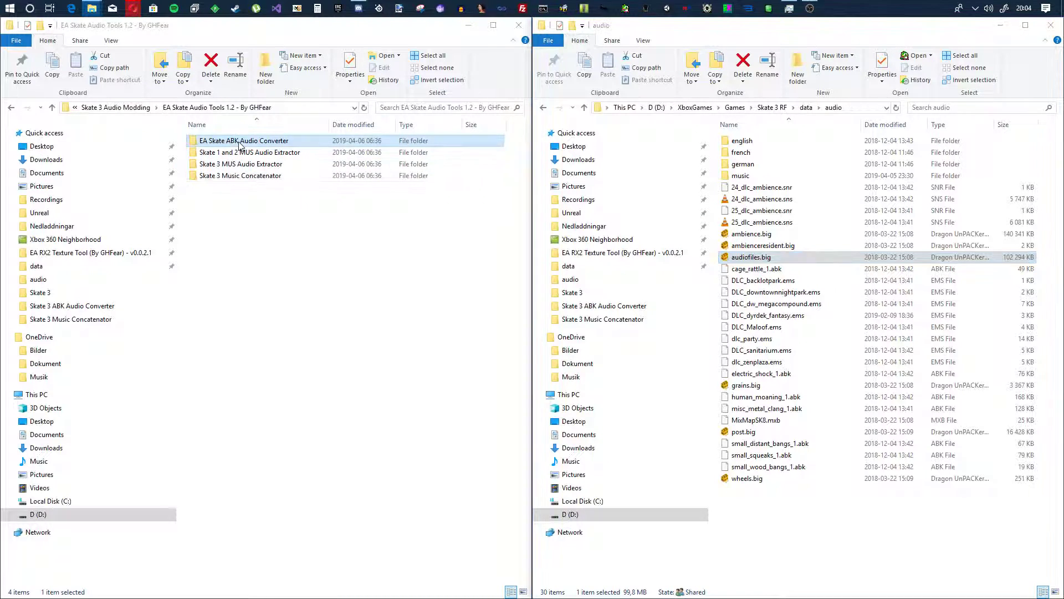
Browse the right window to D:\QuickBMS\quickbms\Skate 3\Extracted\data\audio, backing out of Testing.
click(757, 257)
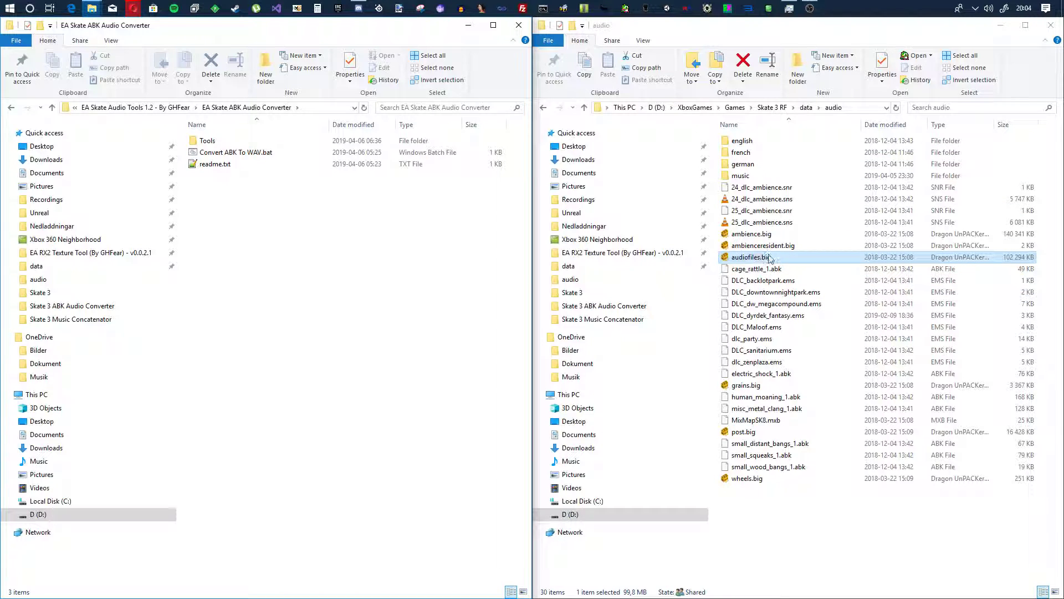
click(658, 108)
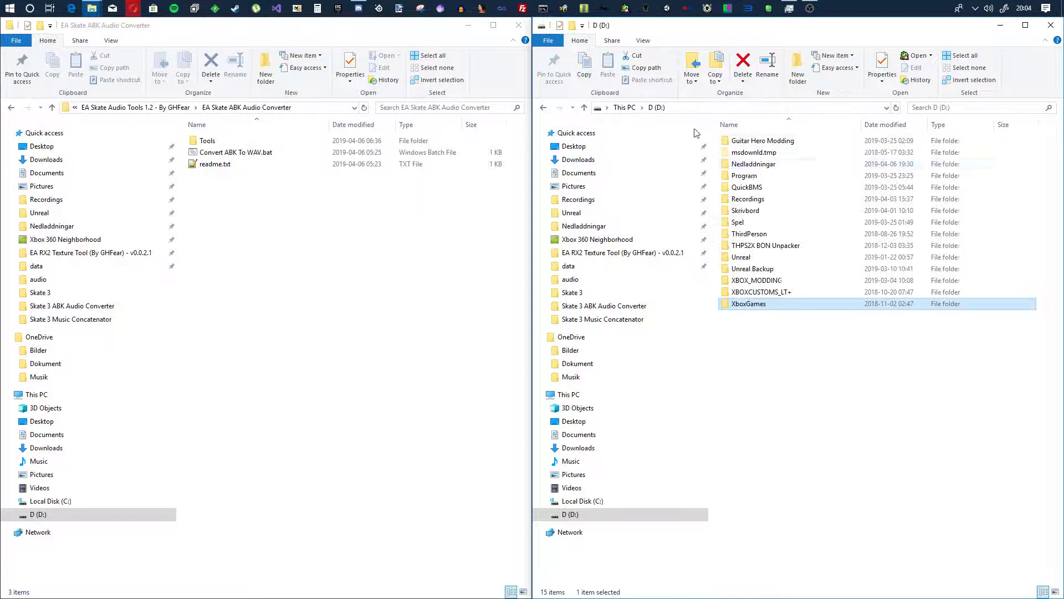
double_click(762, 191)
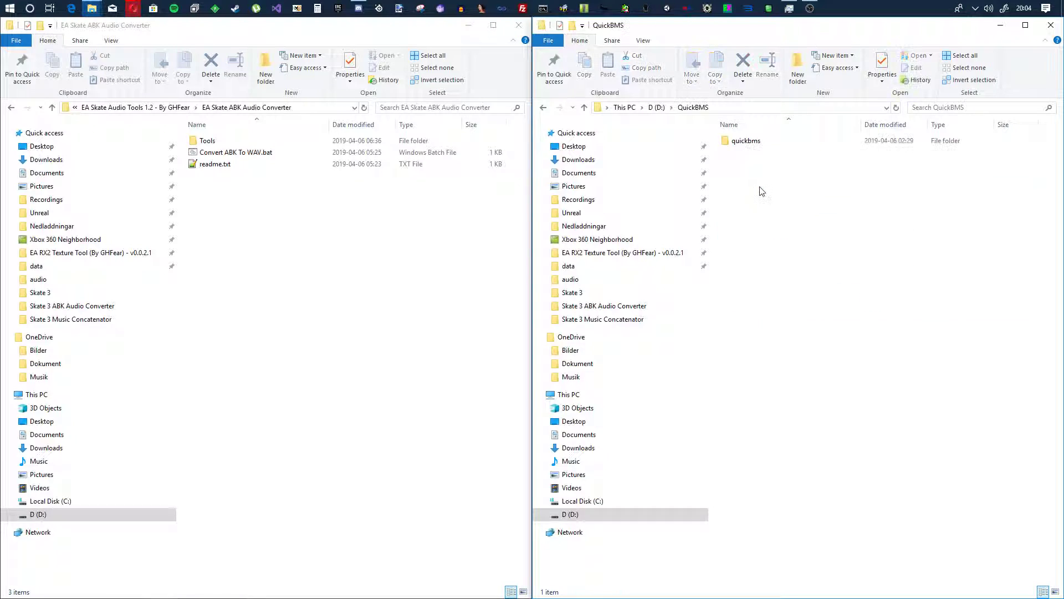
double_click(746, 140)
double_click(743, 222)
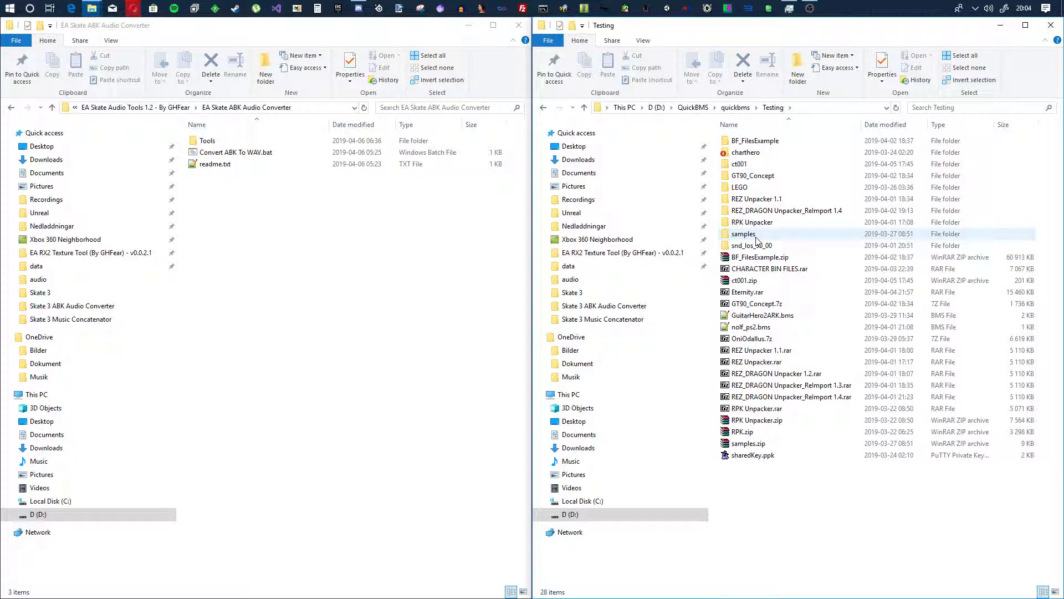
key(BackSpace)
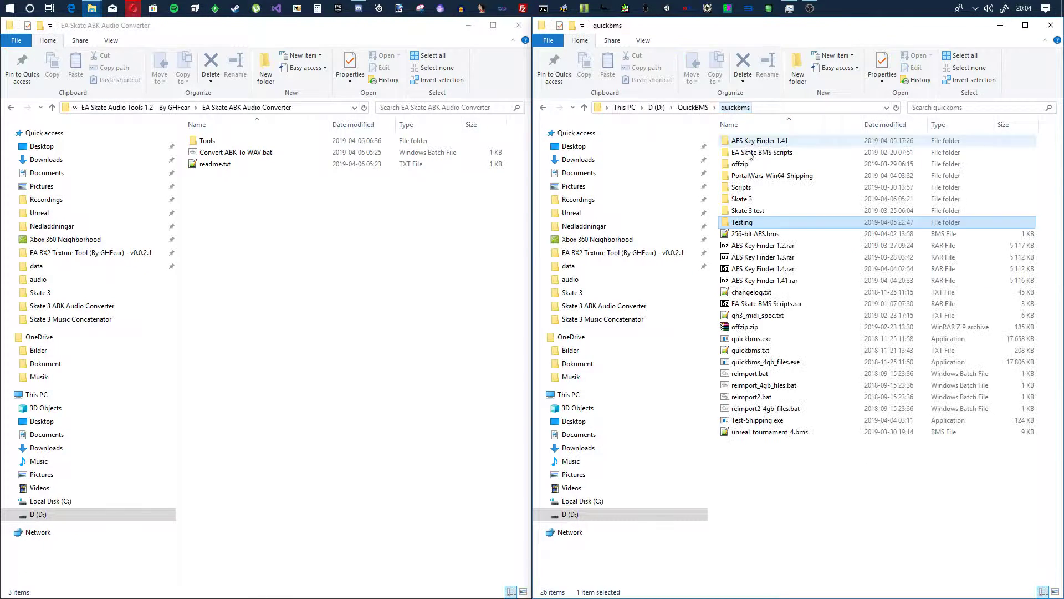
double_click(743, 199)
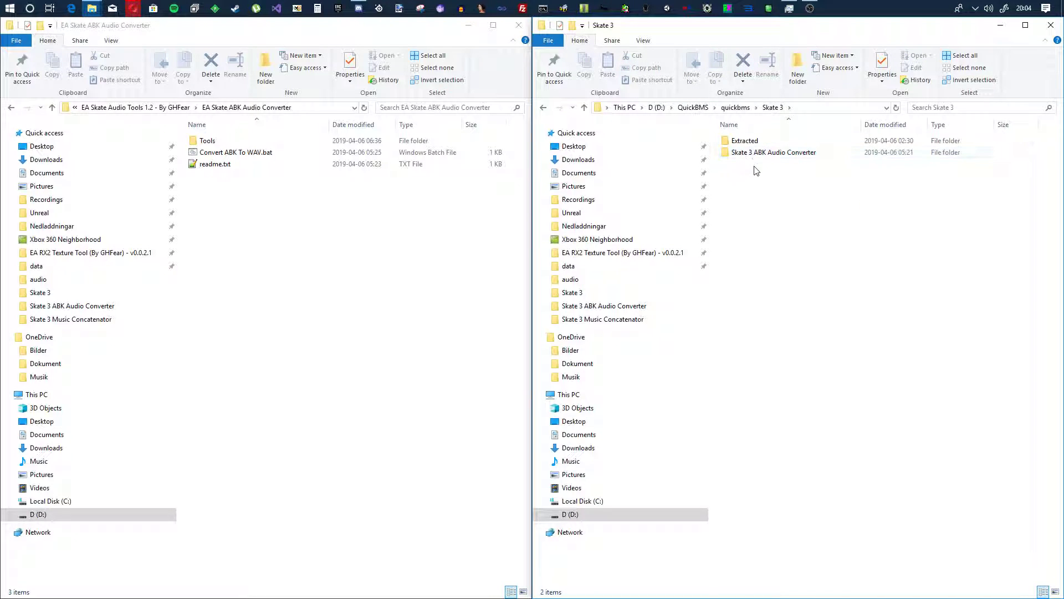
double_click(749, 144)
double_click(748, 144)
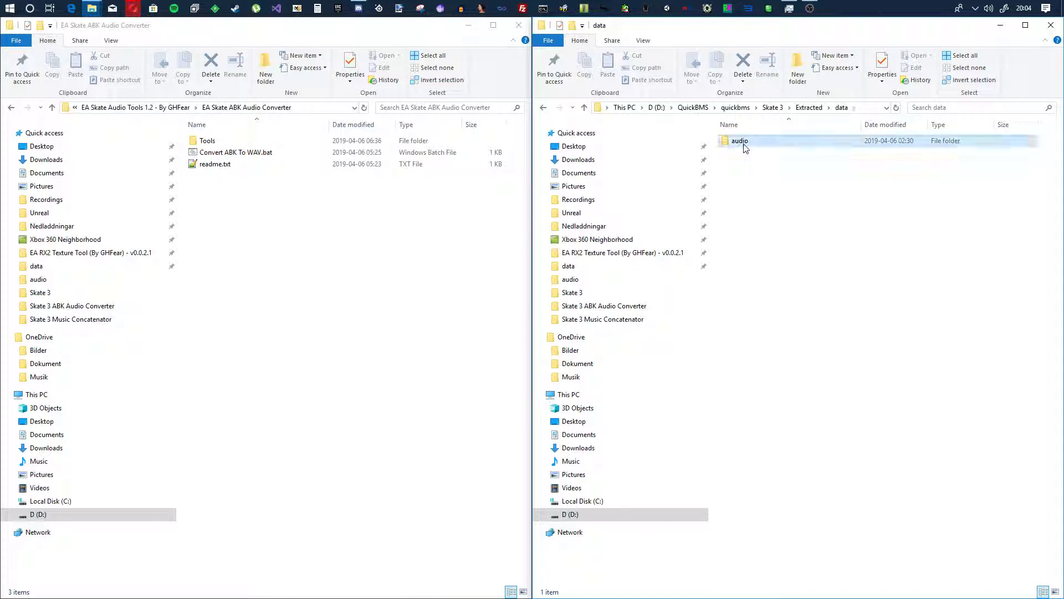
double_click(745, 144)
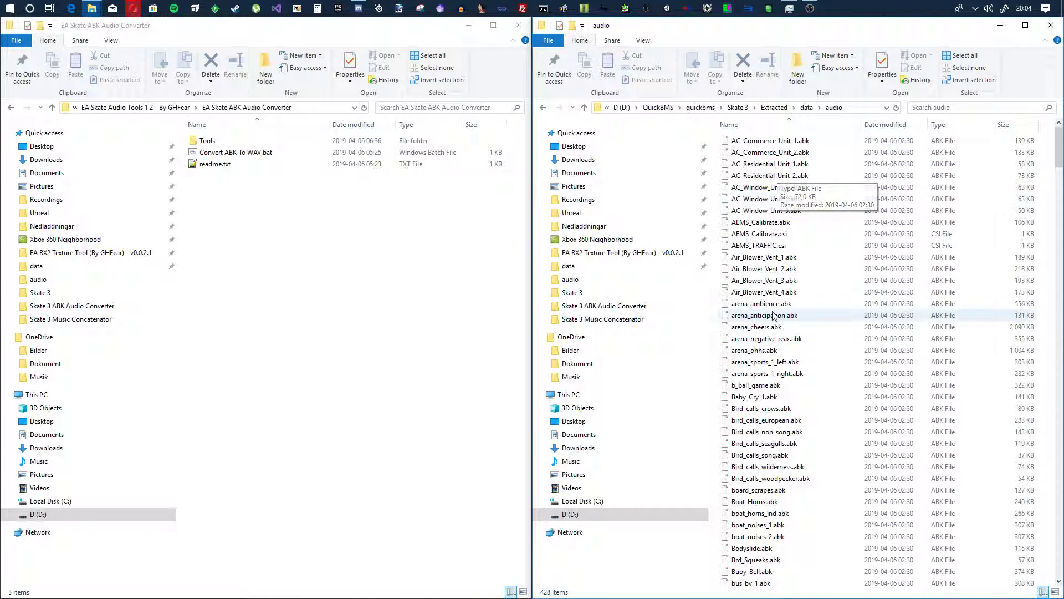
Copy the five ABK files from Air_Blower_Vent_3 through arena_cheers into the EA Skate ABK Audio Converter folder.
click(762, 258)
drag(765, 281, 763, 327)
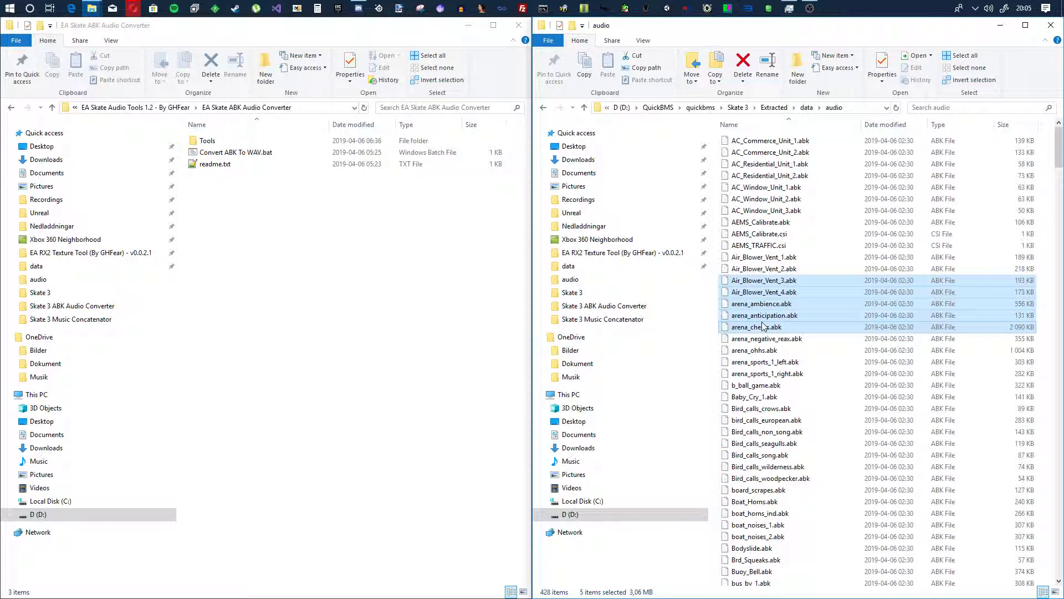
click(280, 313)
key(ctrl+v)
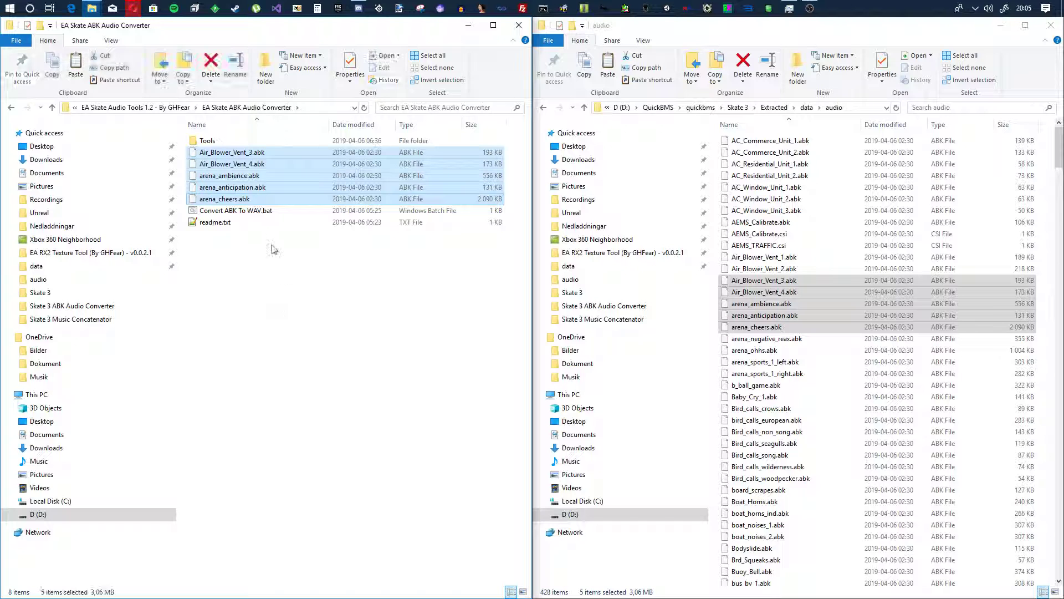
click(229, 214)
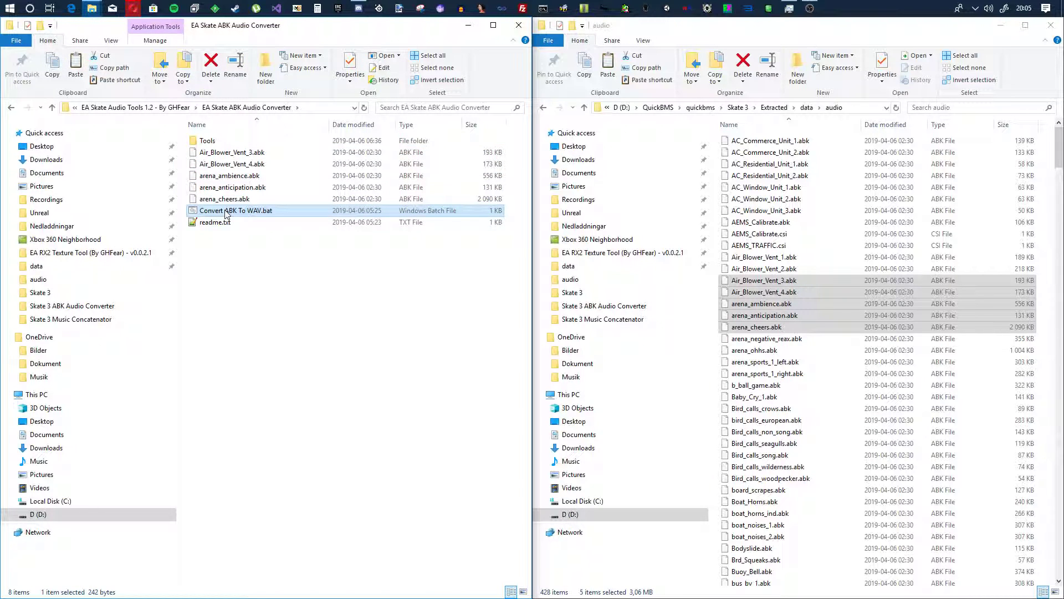
Run Convert ABK To WAV.bat to turn the five copied ABK files into WAVs.
double_click(226, 212)
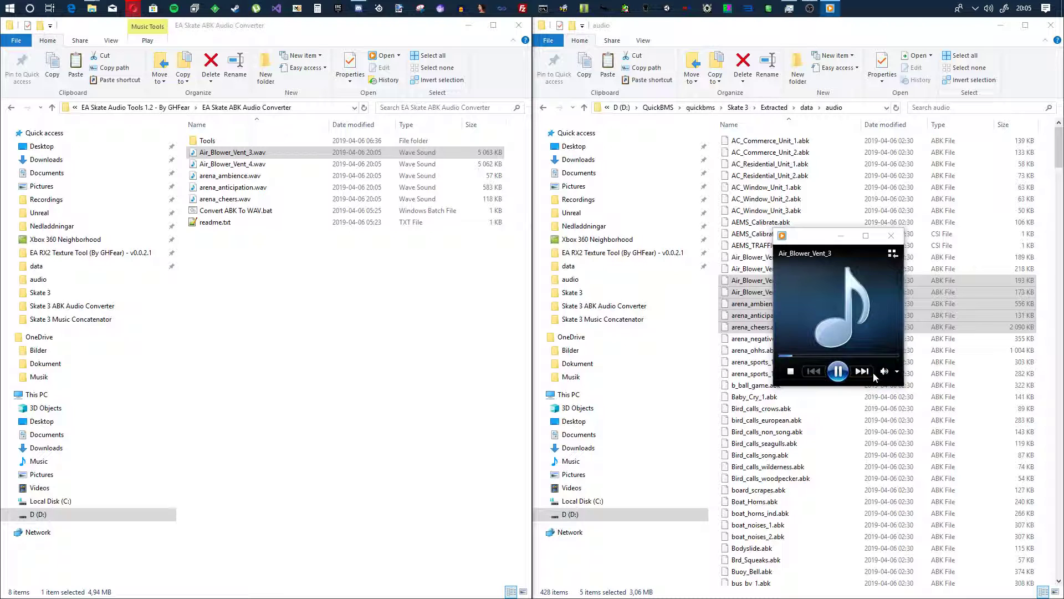
Play Air_Blower_Vent_4, arena_ambience, arena_cheers and arena_anticipation WAVs in turn, closing the player after each.
click(893, 243)
click(235, 164)
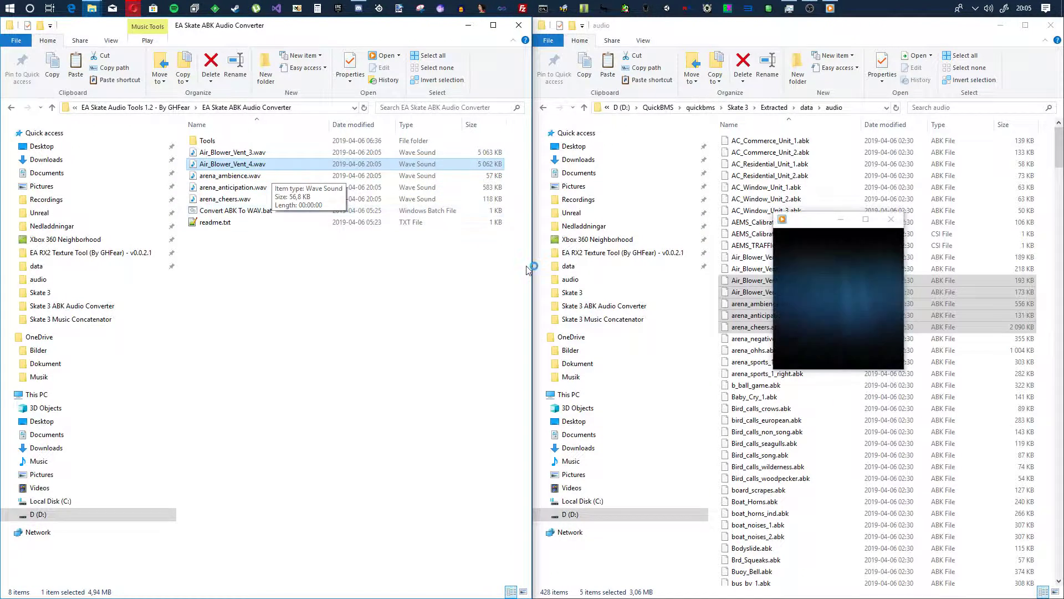
click(837, 339)
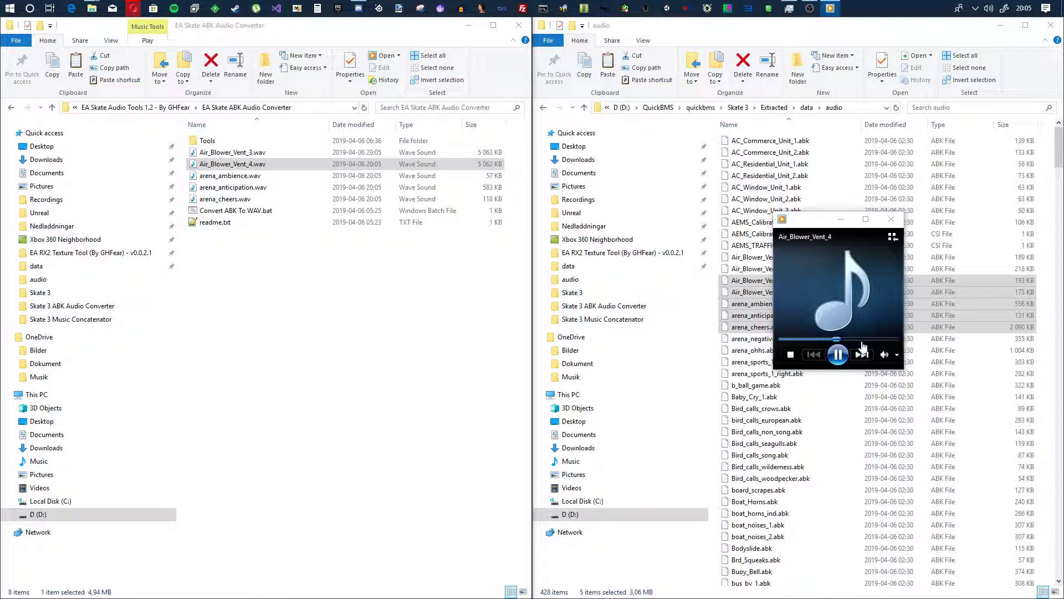
click(891, 219)
double_click(230, 176)
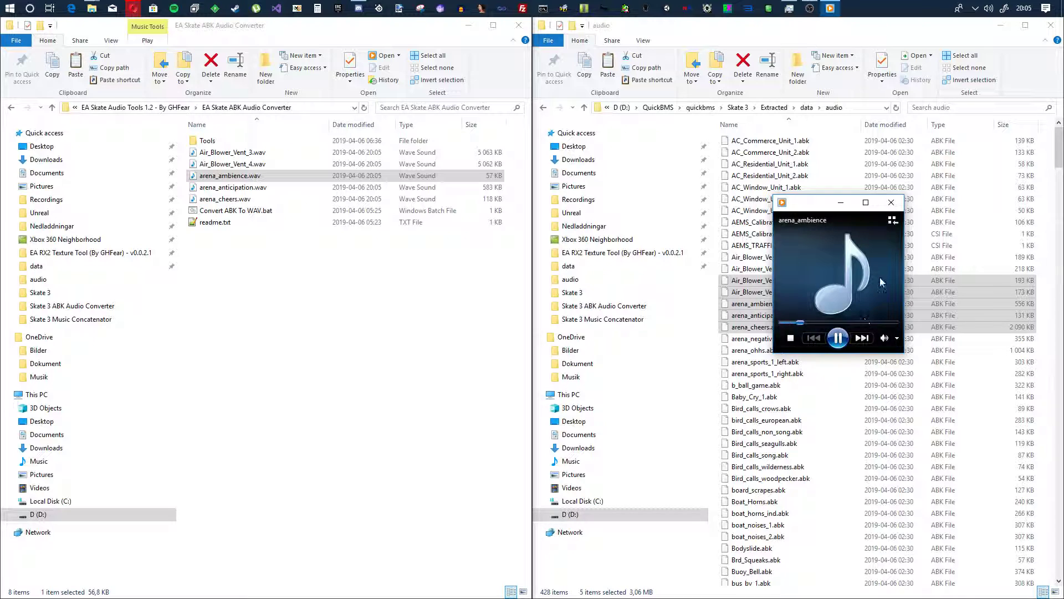
click(891, 203)
double_click(227, 199)
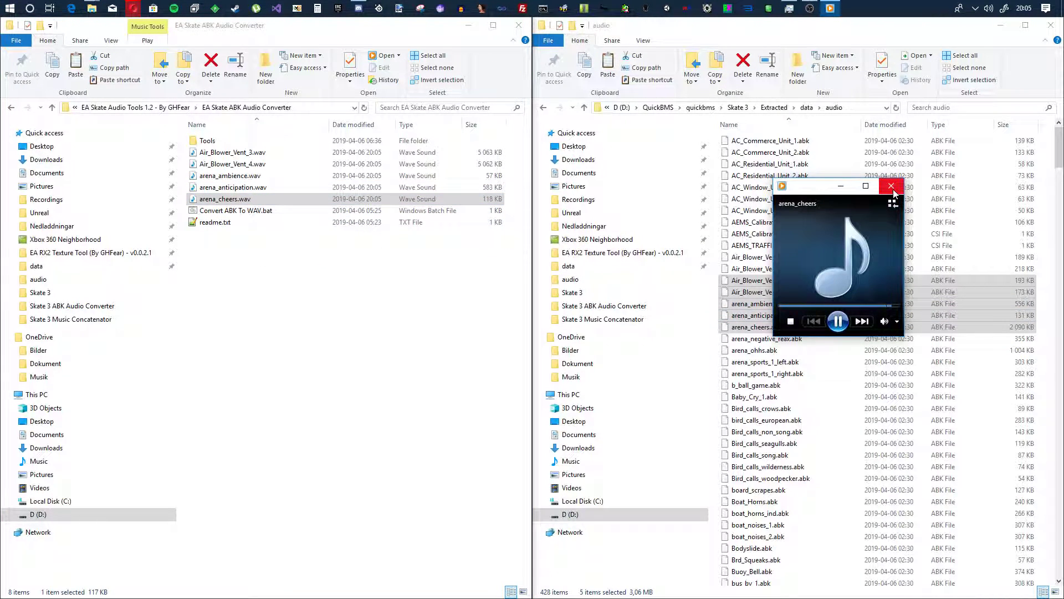
click(892, 186)
click(244, 187)
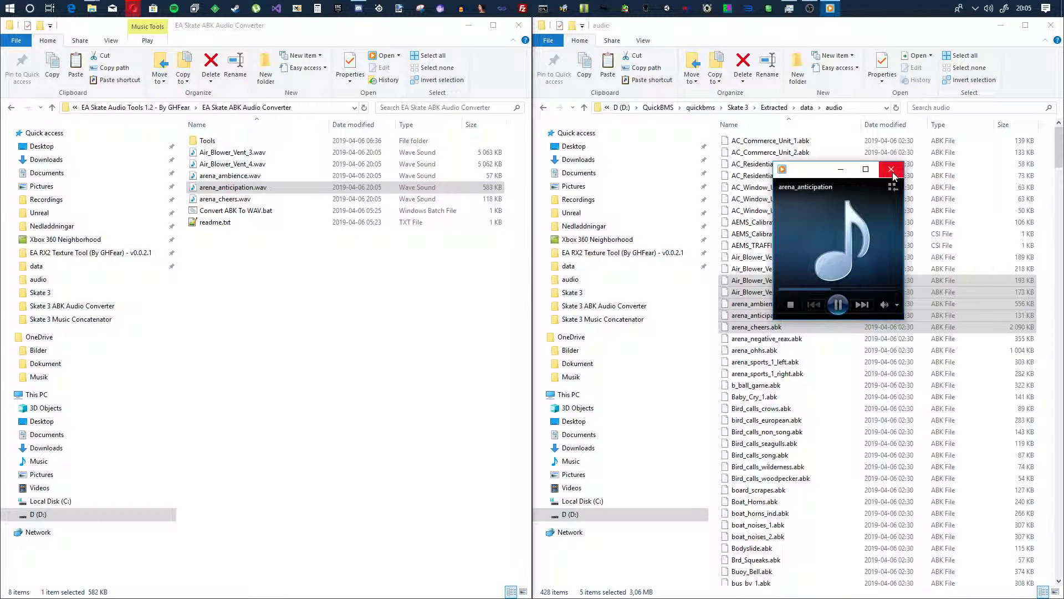
click(893, 174)
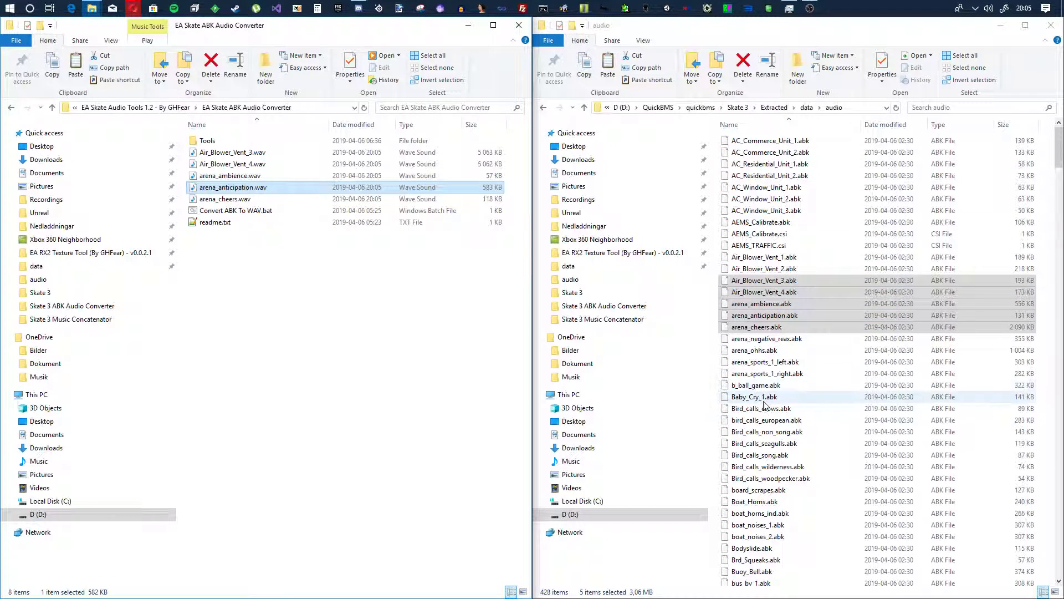
Copy Bird_calls_crows.abk into the converter folder and run Convert ABK To WAV.bat on it.
scroll(783, 392, down, 1)
scroll(783, 392, down, 2)
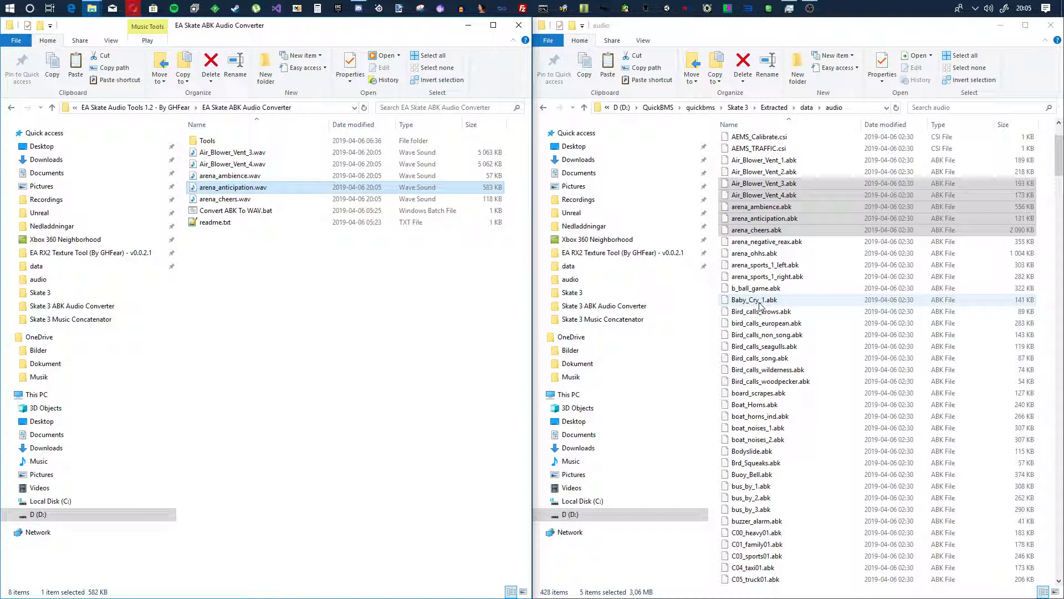
click(762, 311)
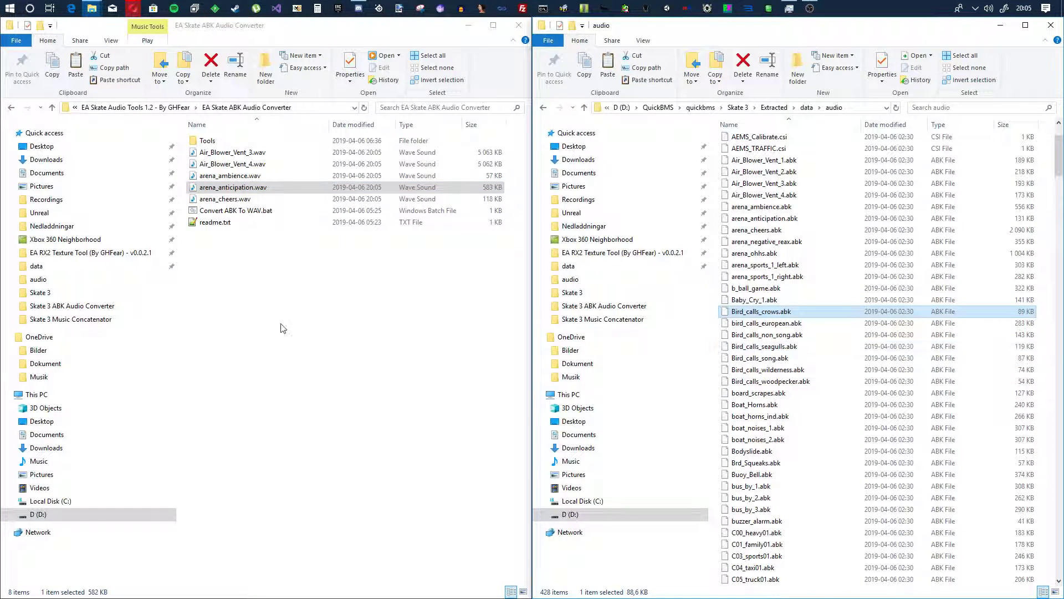
click(280, 261)
key(ctrl+v)
double_click(235, 222)
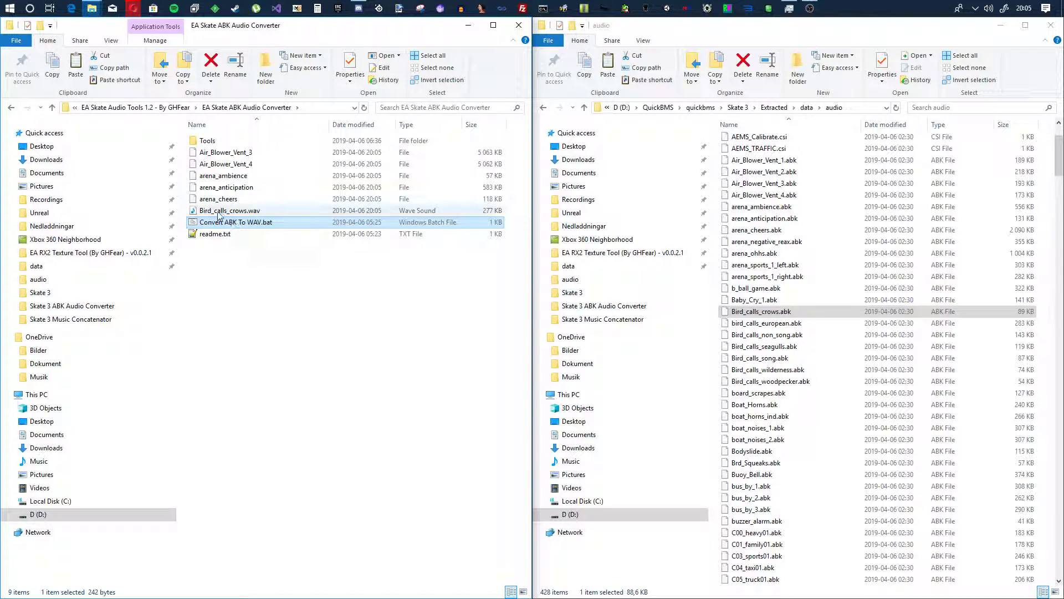
Play the new Bird_calls_crows.wav, then close Media Player.
click(219, 214)
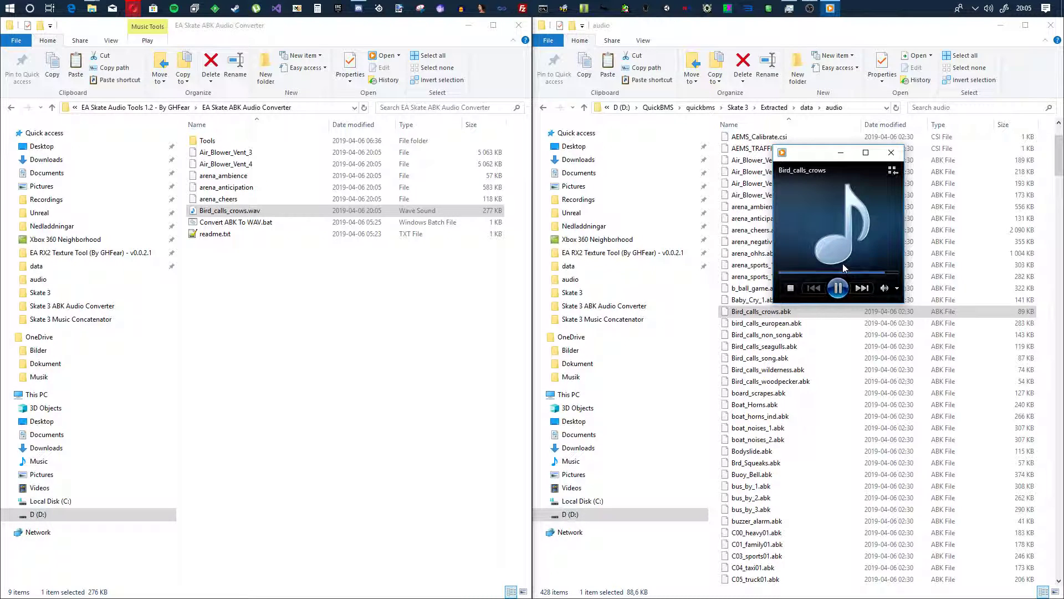
click(890, 153)
click(251, 305)
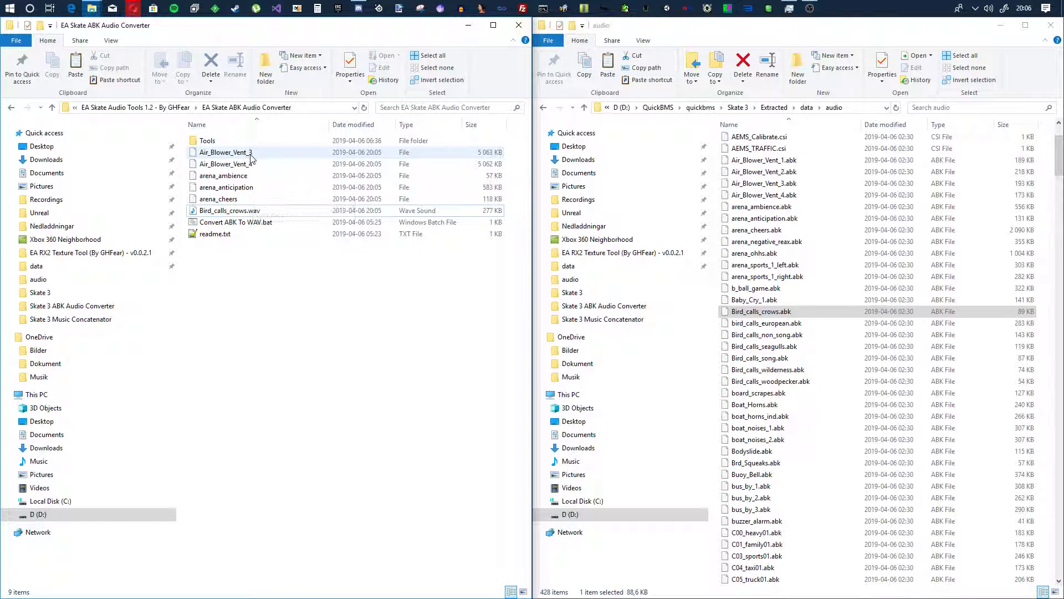
Try deleting Bird_calls_crows.abk, then dismiss the item-not-found error and cancel.
click(221, 199)
shift+click(224, 152)
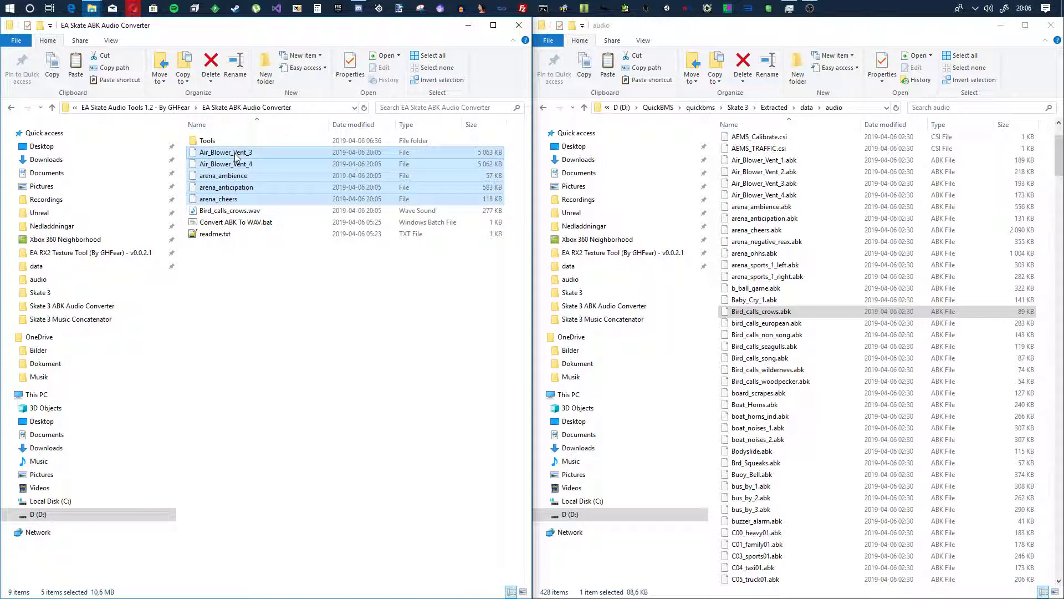
click(316, 391)
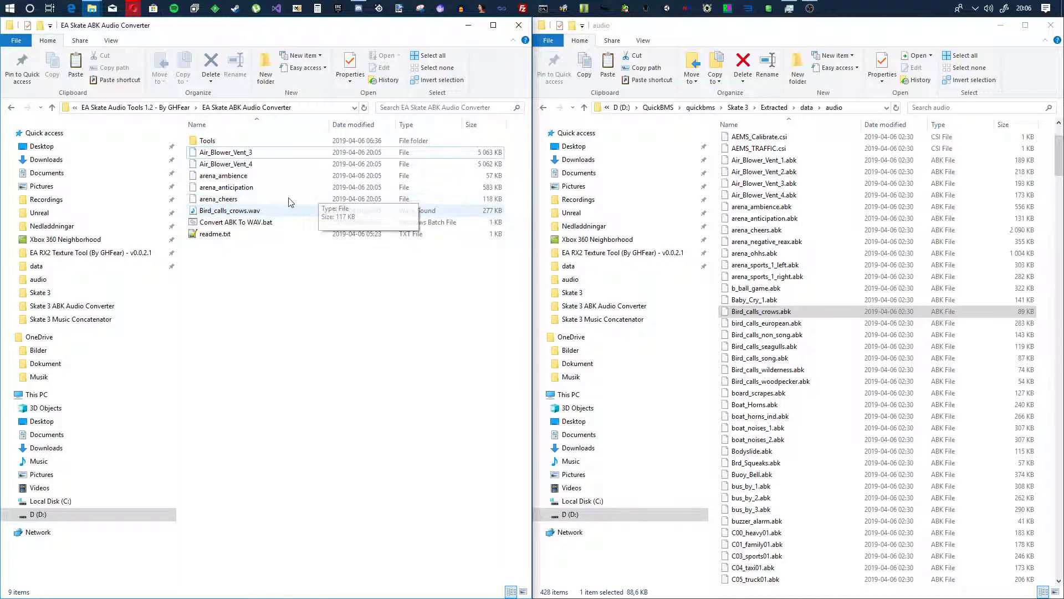
key(Delete)
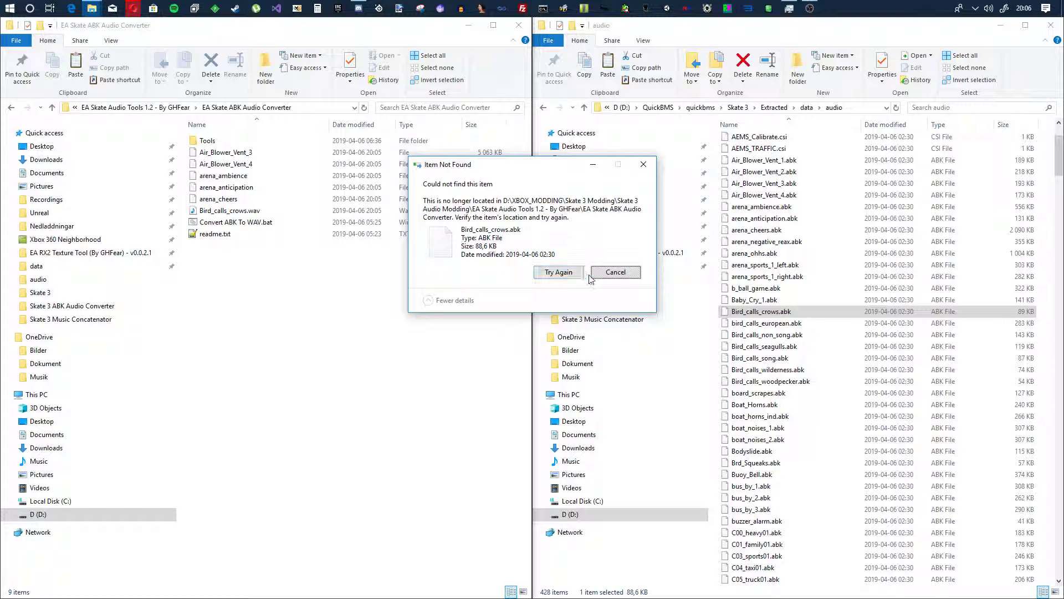
click(608, 272)
click(620, 274)
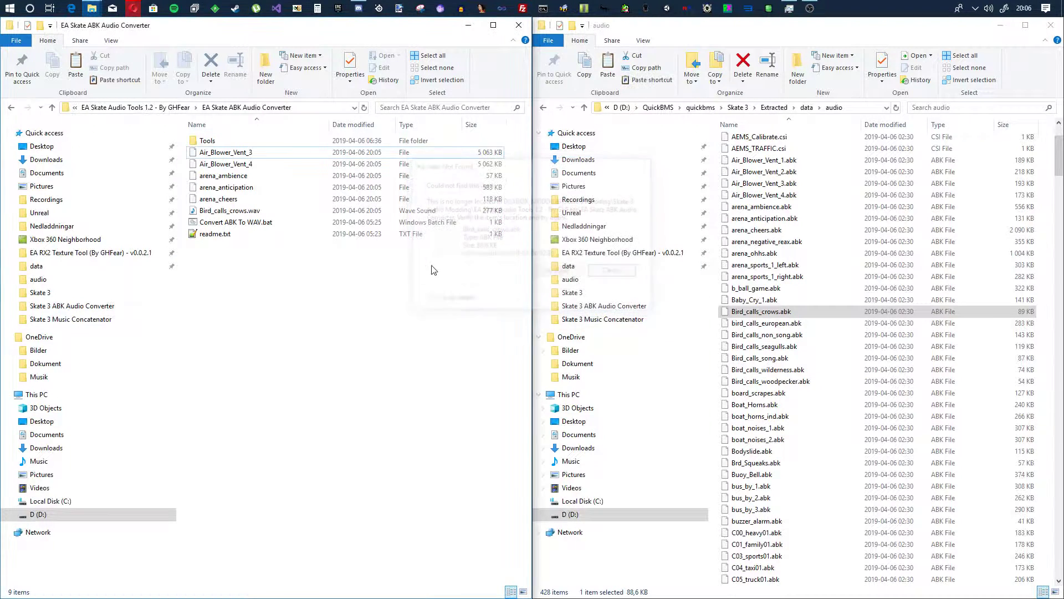
Rename Air_Blower_Vent_3 to a .wav file and play it back.
click(217, 223)
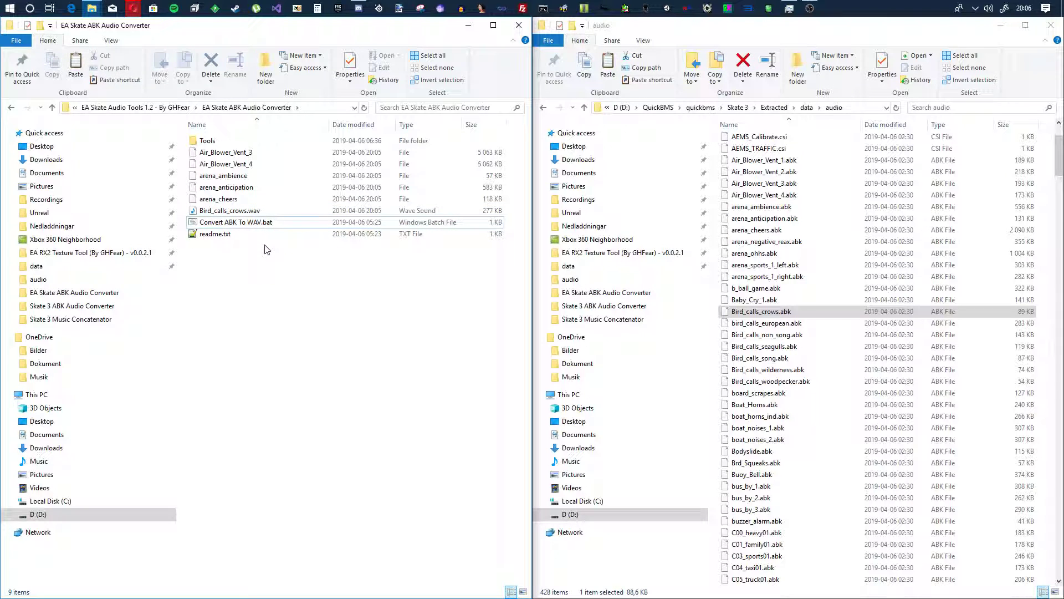
click(232, 213)
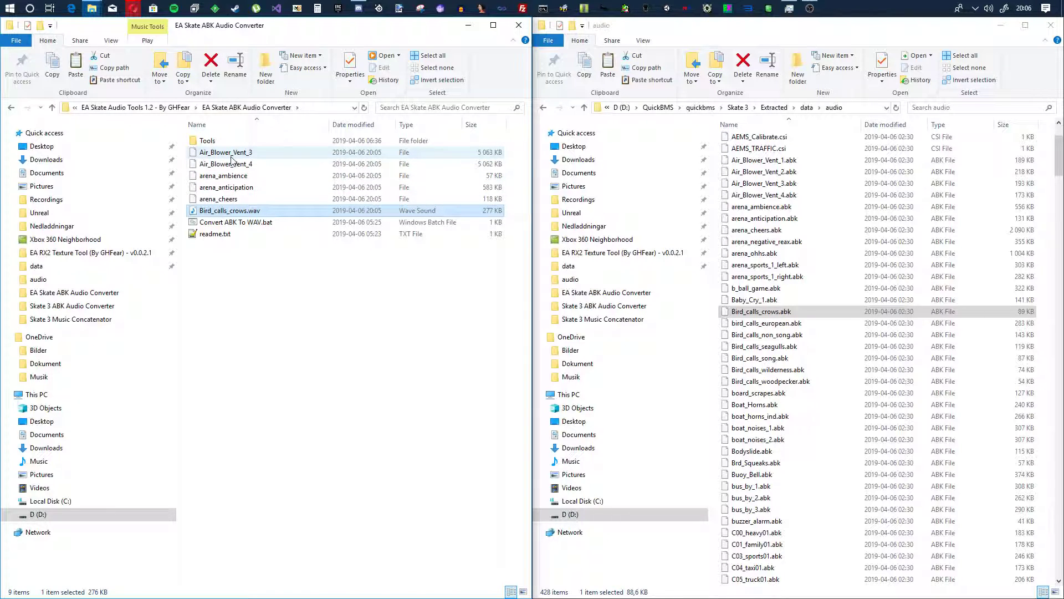
click(231, 157)
click(230, 211)
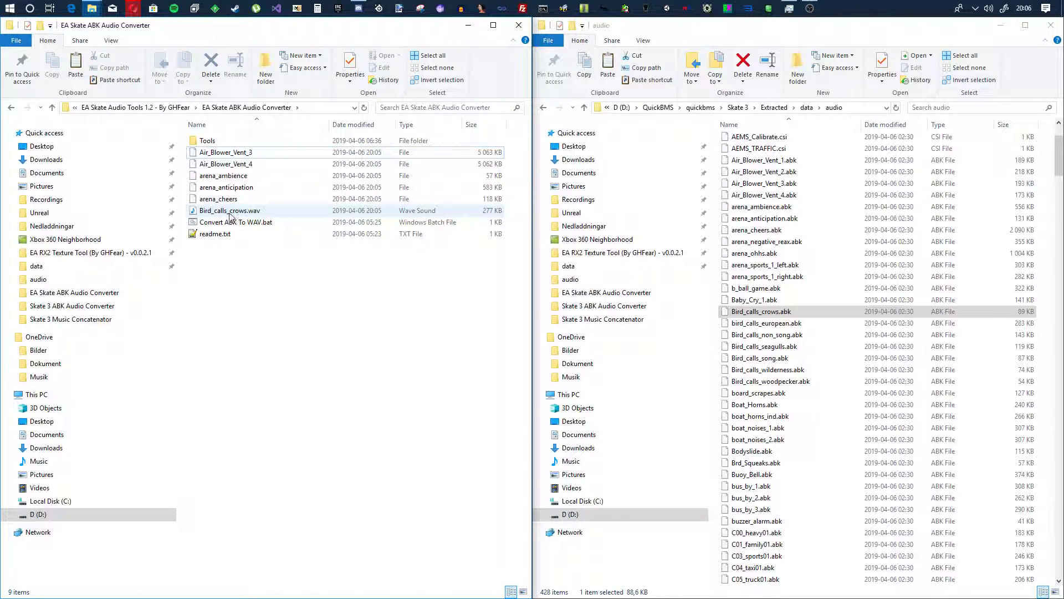
click(242, 155)
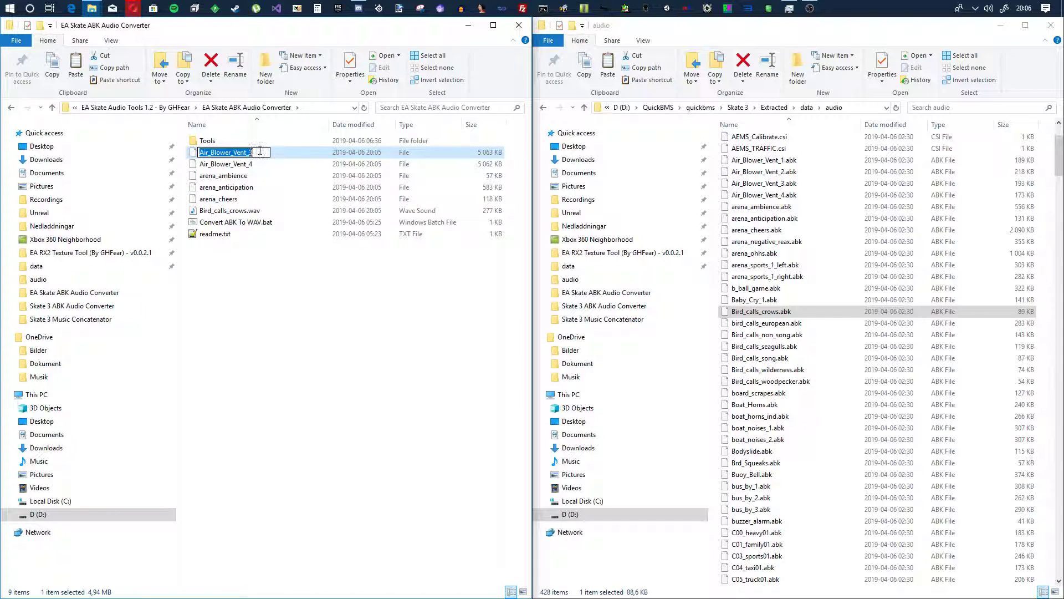
text(av)
key(Return)
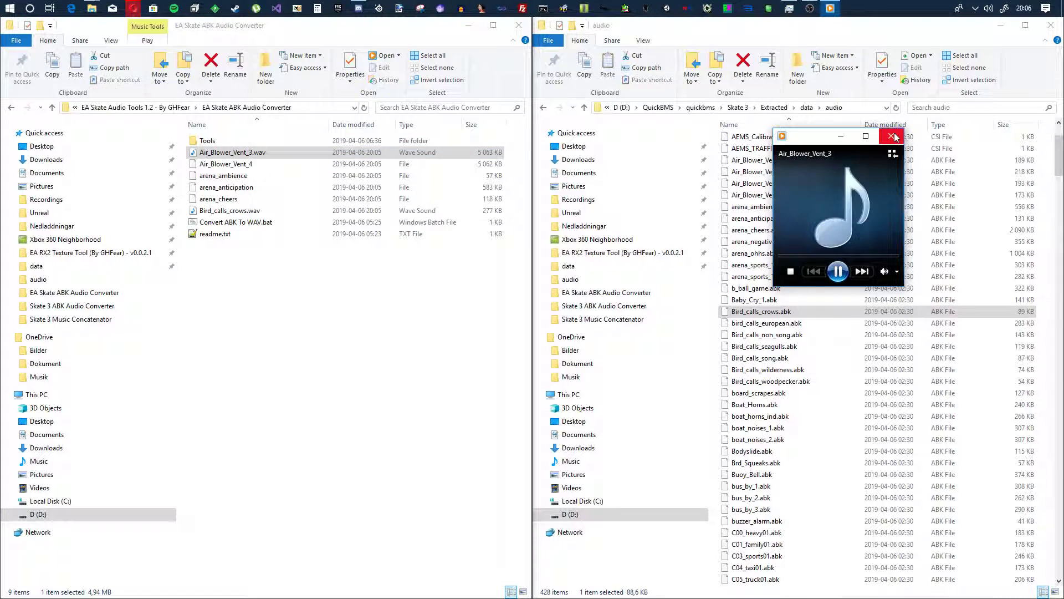
click(891, 136)
Delete all six converted sound files from the converter folder.
click(217, 214)
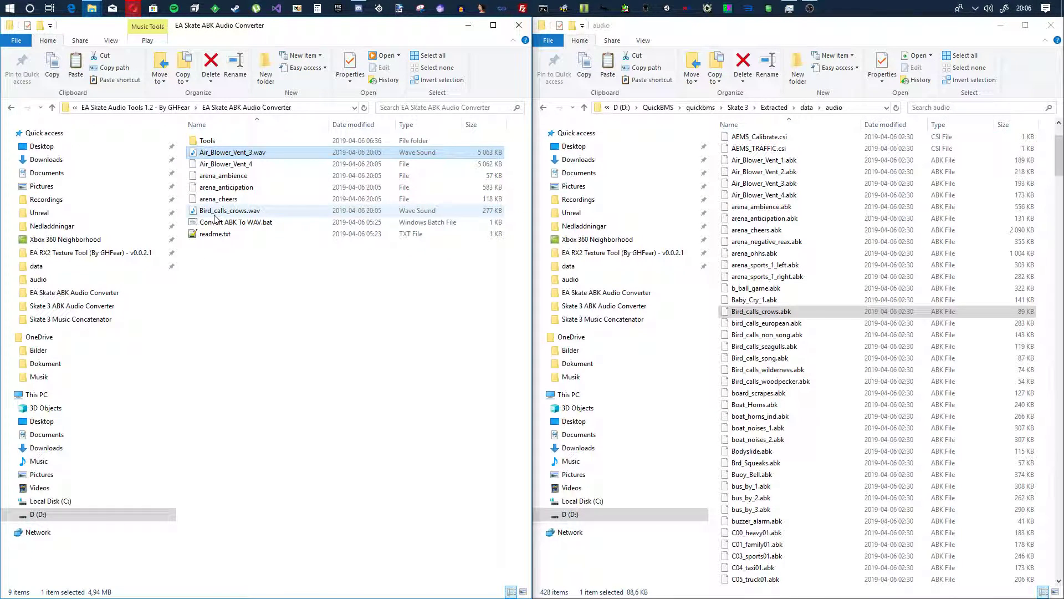
shift+click(231, 155)
key(Delete)
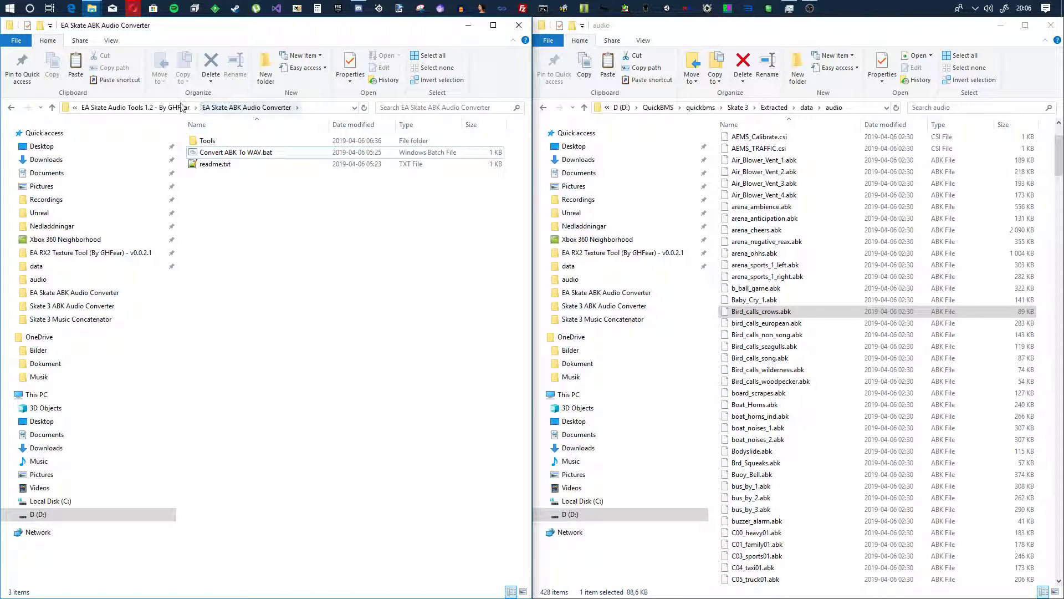
Return to the parent tools folder and browse the extracted .bnk audio files.
click(135, 106)
scroll(803, 288, down, 20)
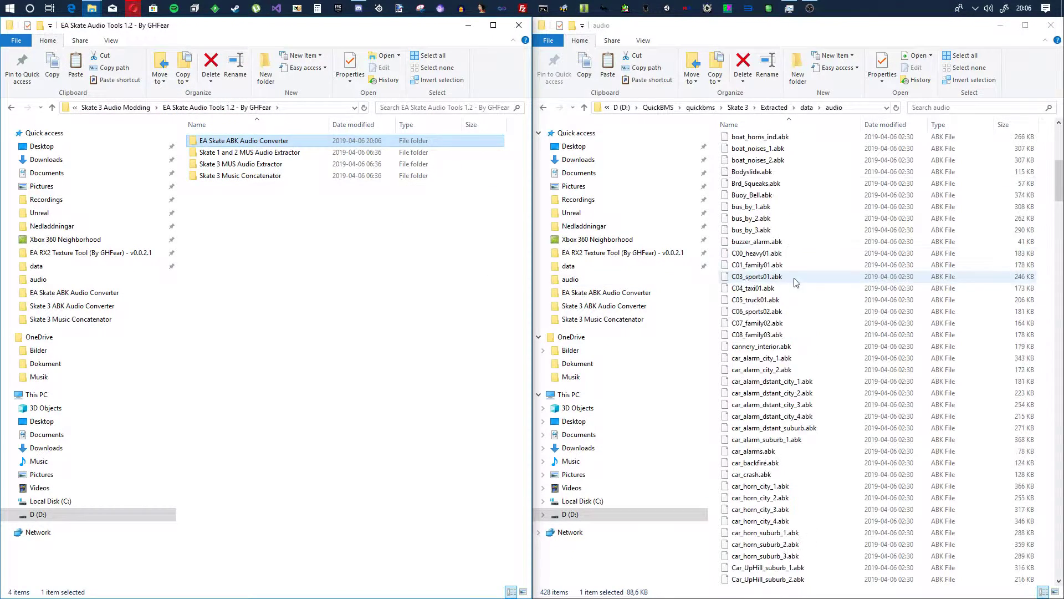
scroll(852, 291, down, 20)
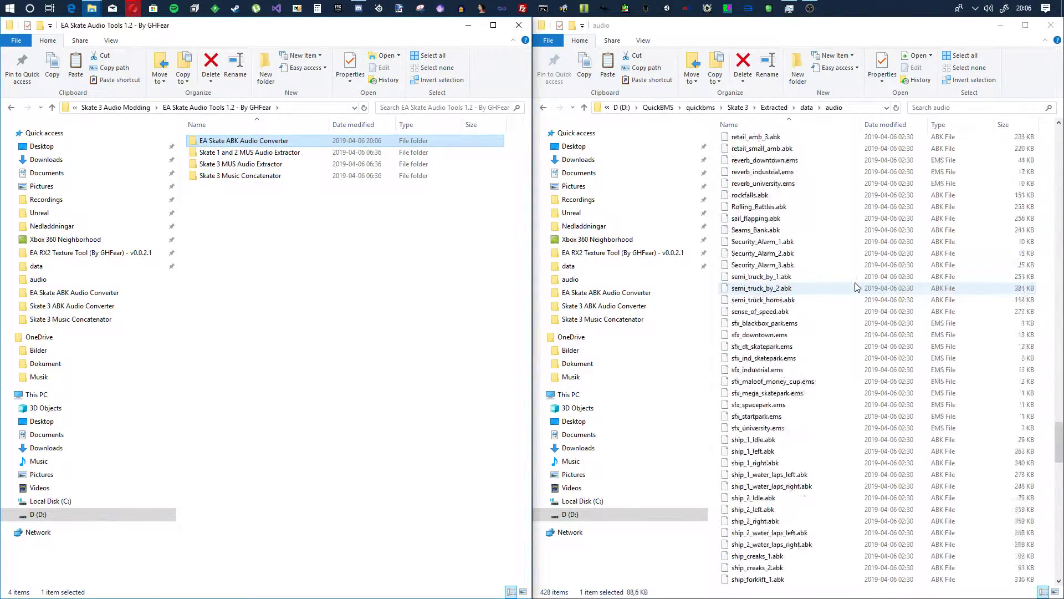
click(839, 301)
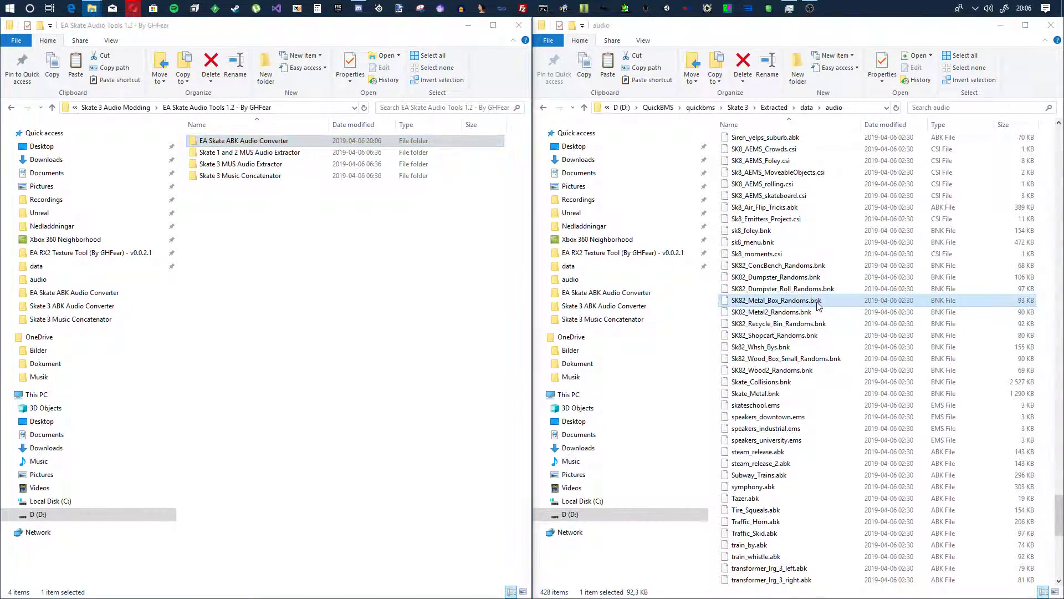
click(786, 267)
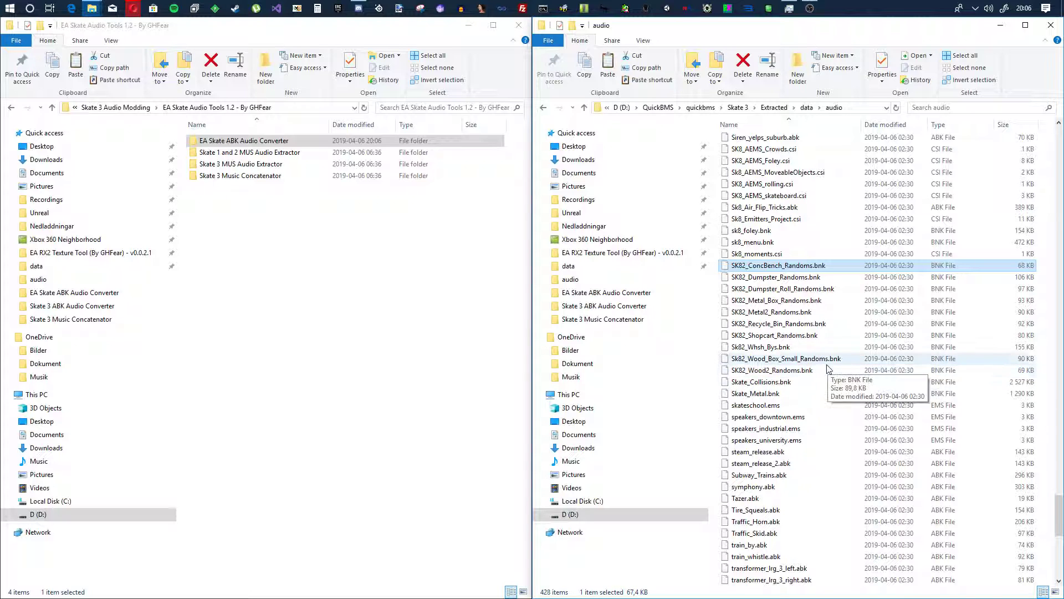
Scroll to the bottom of the extracted audio list and select wolf_howl.abk.
scroll(810, 368, down, 3)
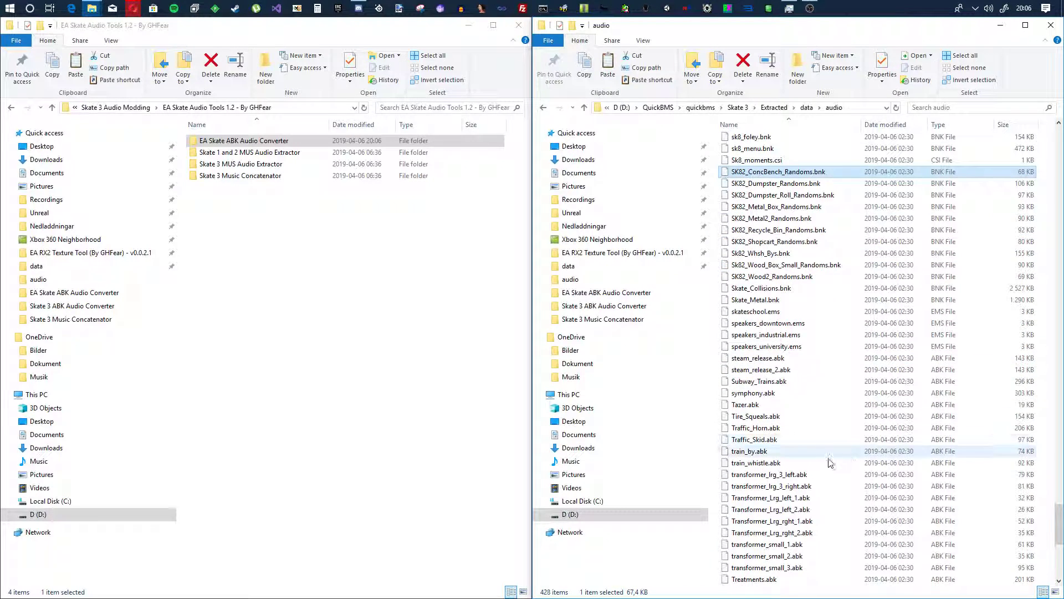
scroll(793, 435, up, 5)
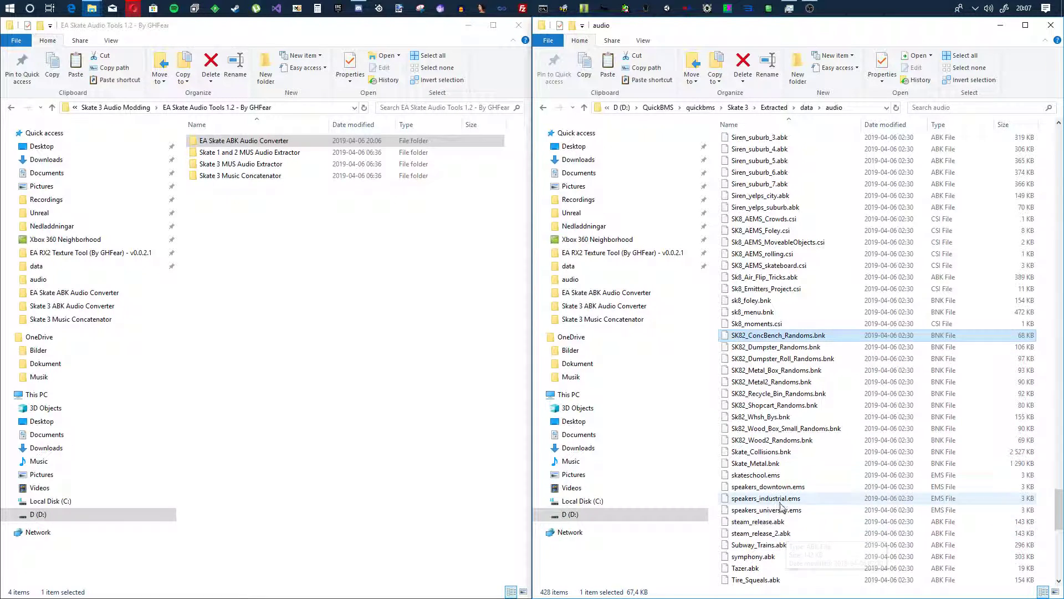
scroll(786, 478, down, 3)
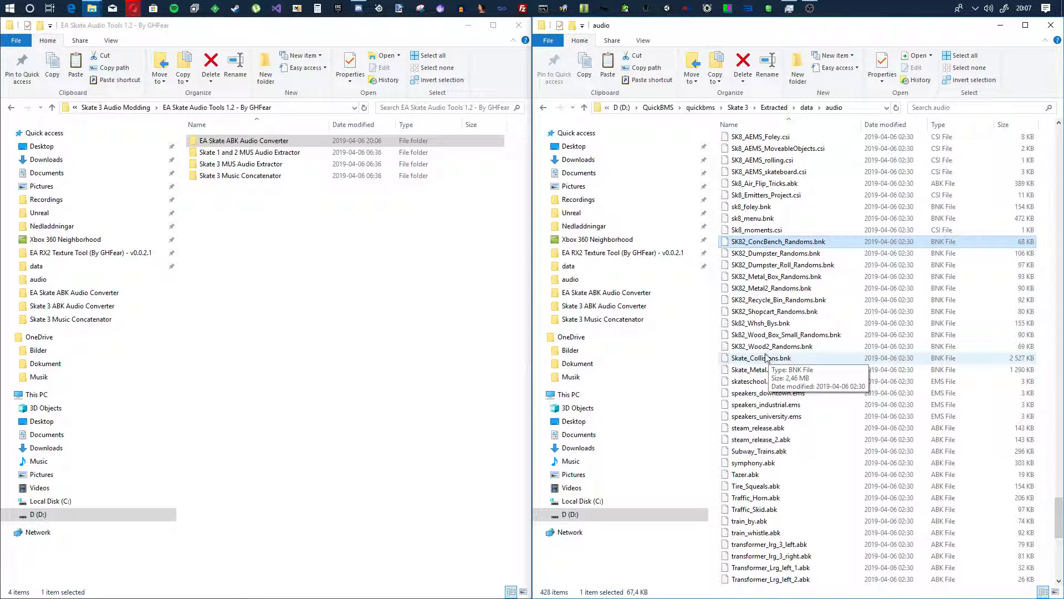
scroll(803, 356, down, 12)
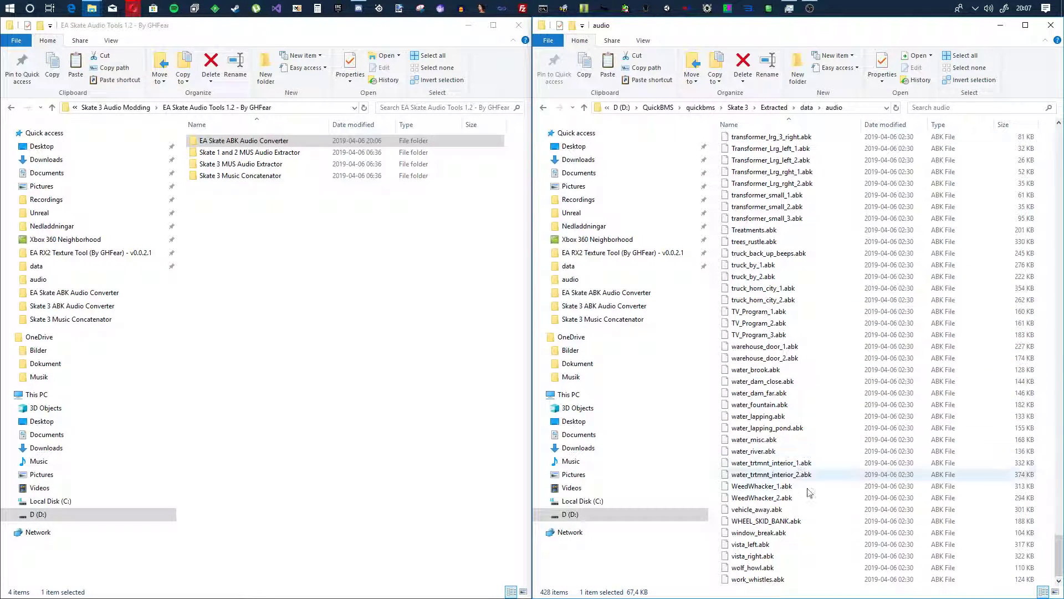
scroll(798, 555, up, 3)
scroll(787, 565, down, 3)
click(764, 568)
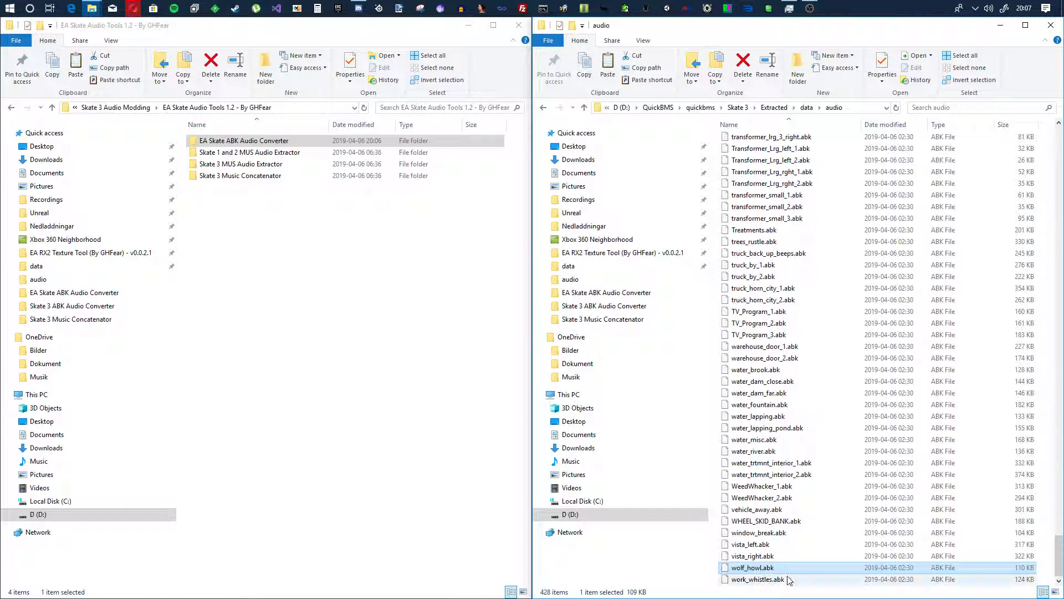
Paste wolf_howl.abk into EA Skate ABK Audio Converter and run Convert ABK To WAV.bat.
click(247, 142)
double_click(246, 142)
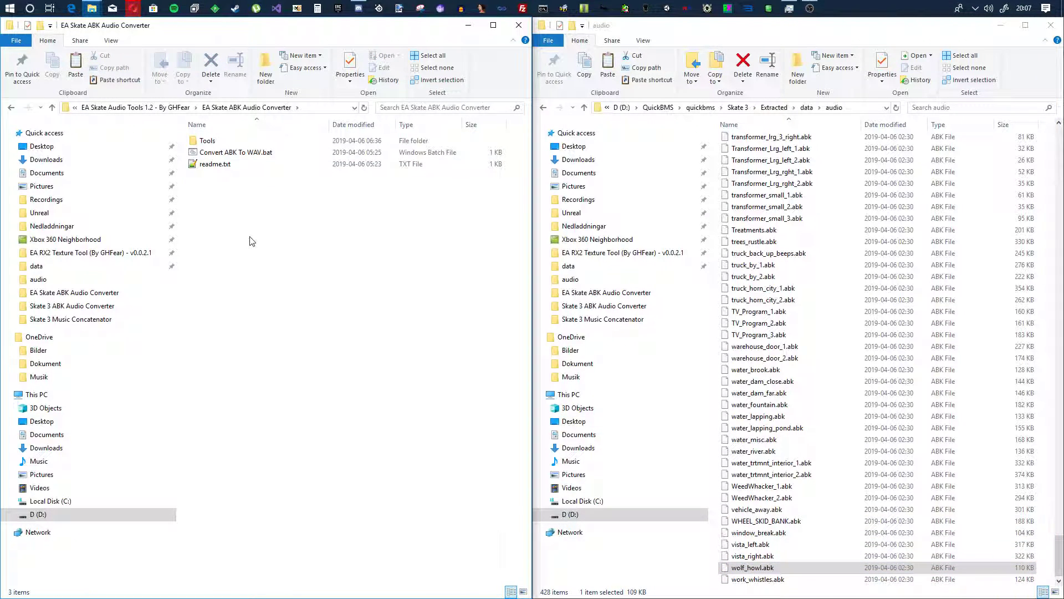
key(ctrl+v)
double_click(240, 151)
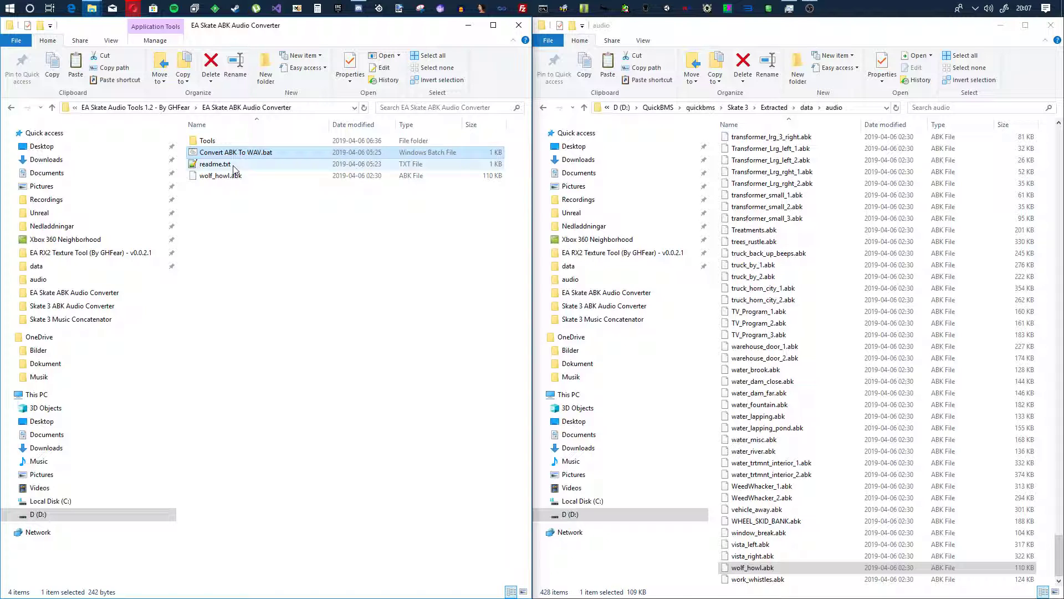
Preview the 345 KB wolf_howl.wav, delete it, and return to the parent tools folder.
click(220, 176)
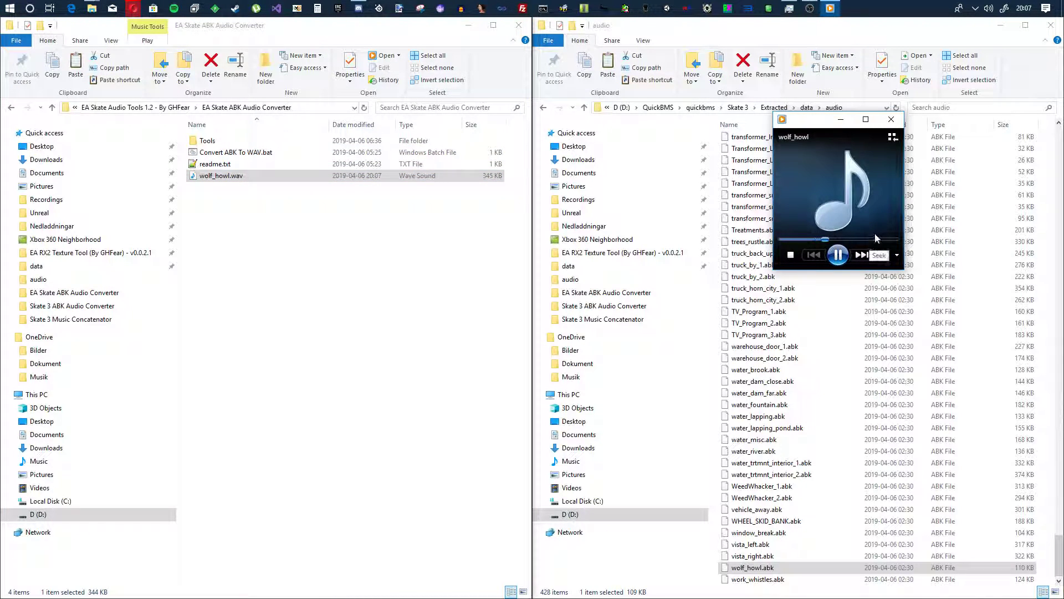
click(892, 121)
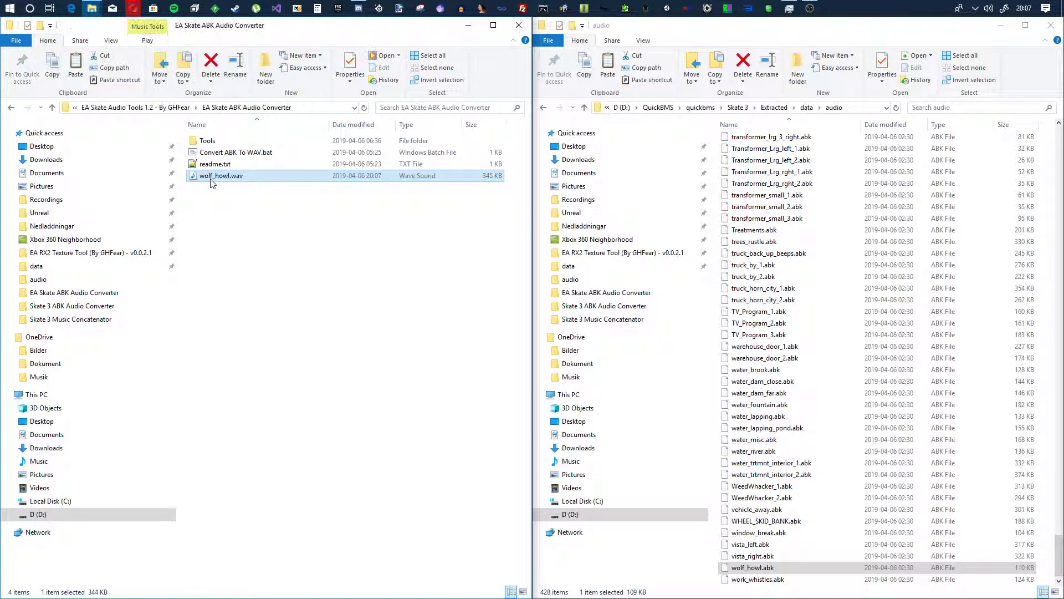
key(Delete)
click(153, 108)
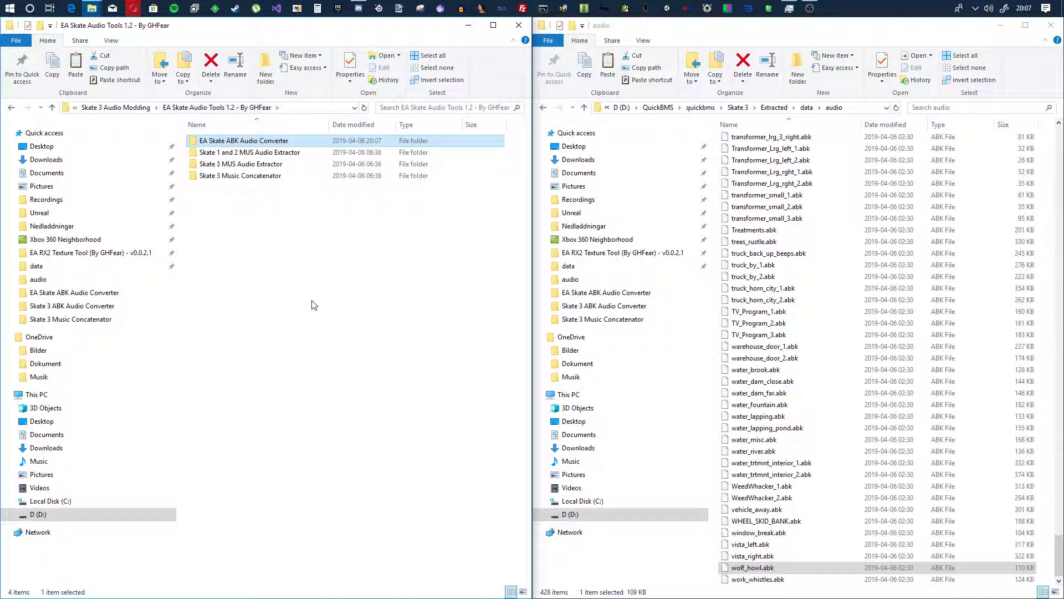
click(280, 198)
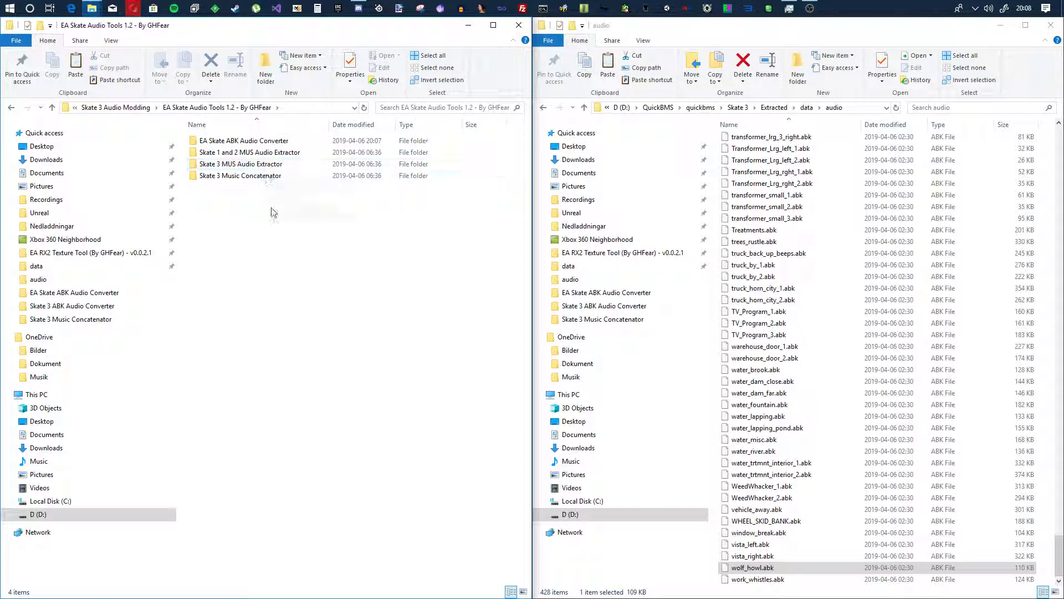
click(252, 175)
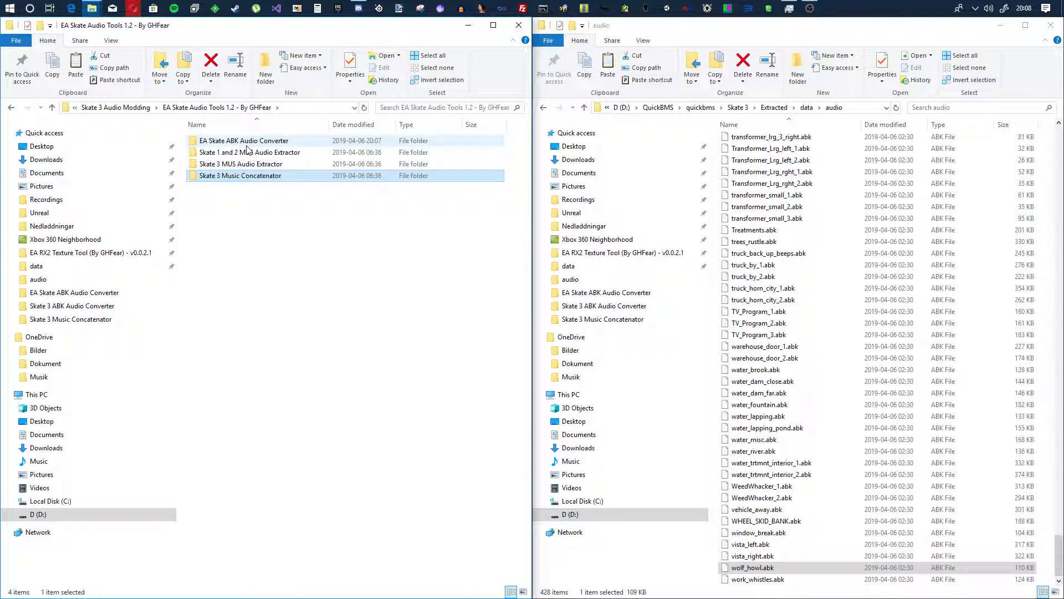
click(273, 216)
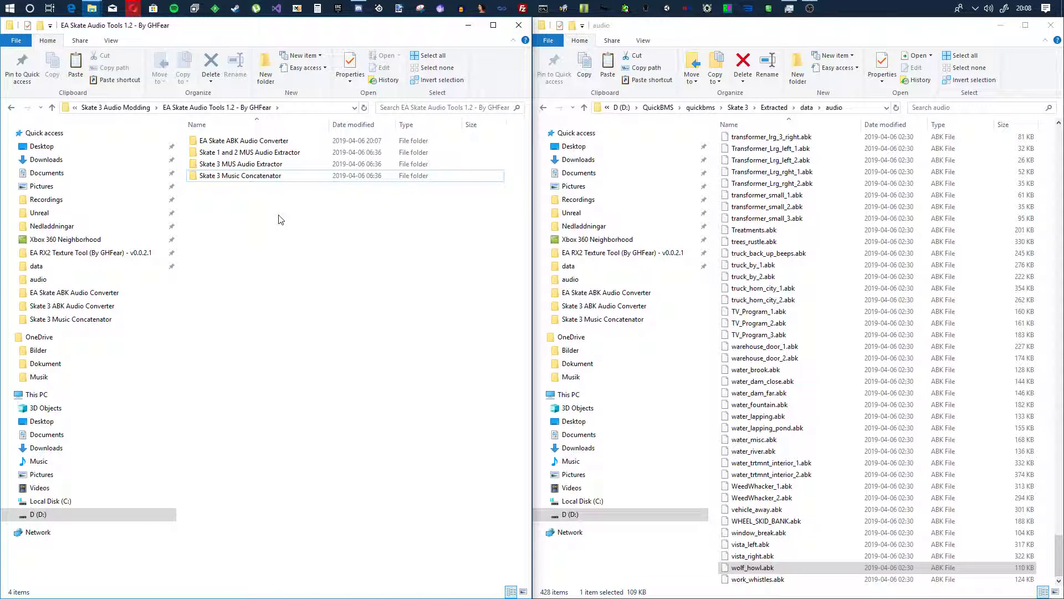
double_click(248, 144)
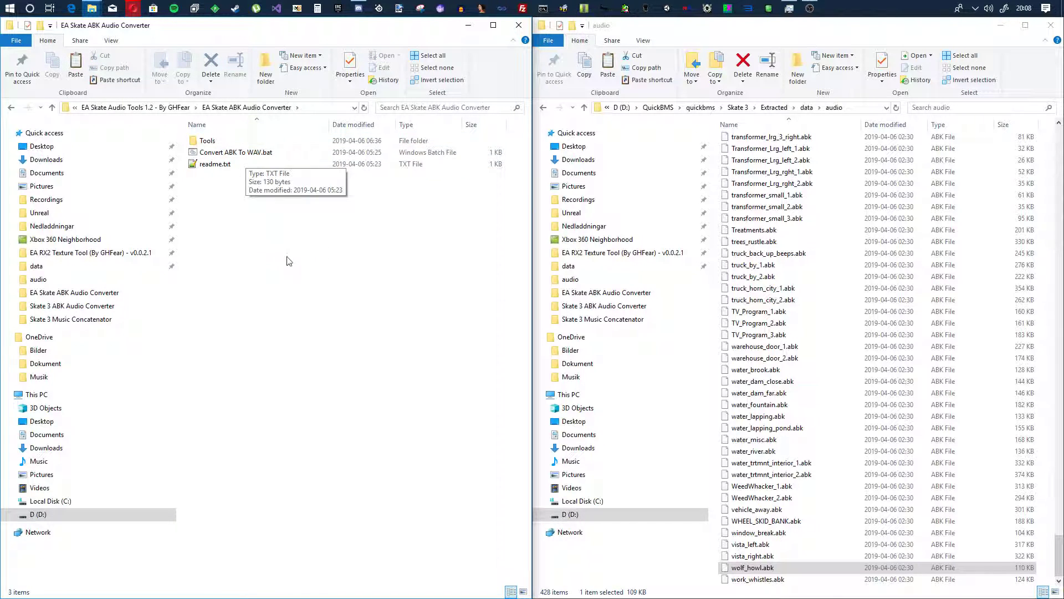
click(156, 107)
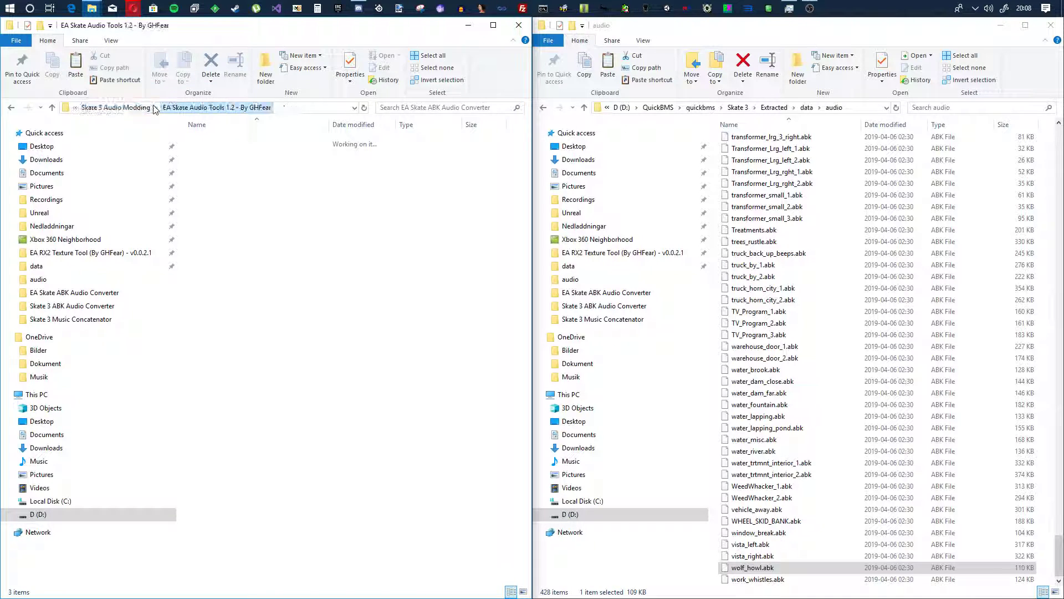
double_click(246, 153)
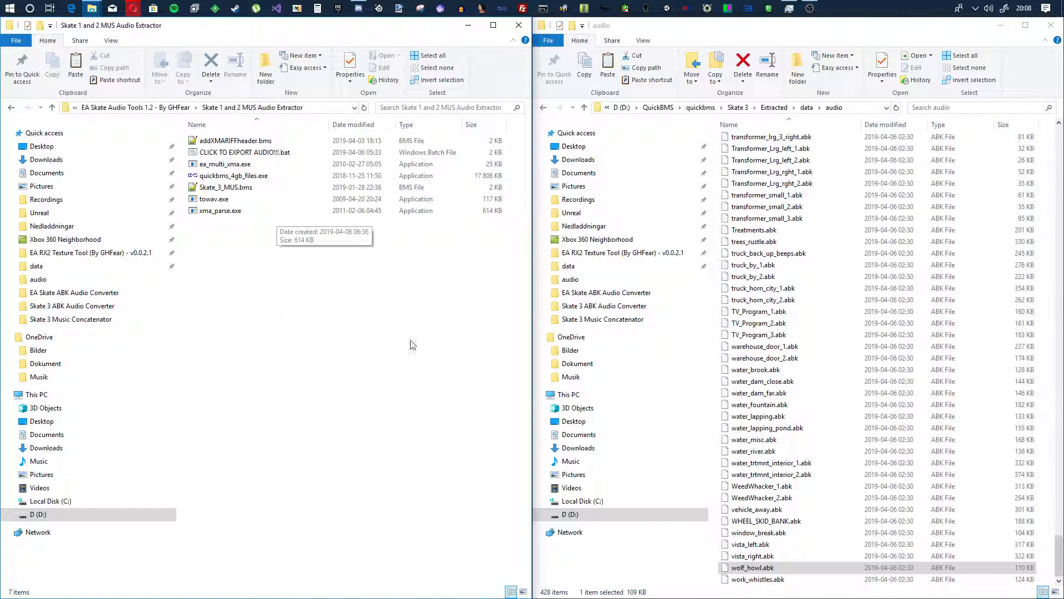
click(135, 107)
double_click(230, 164)
click(139, 107)
double_click(222, 176)
click(178, 109)
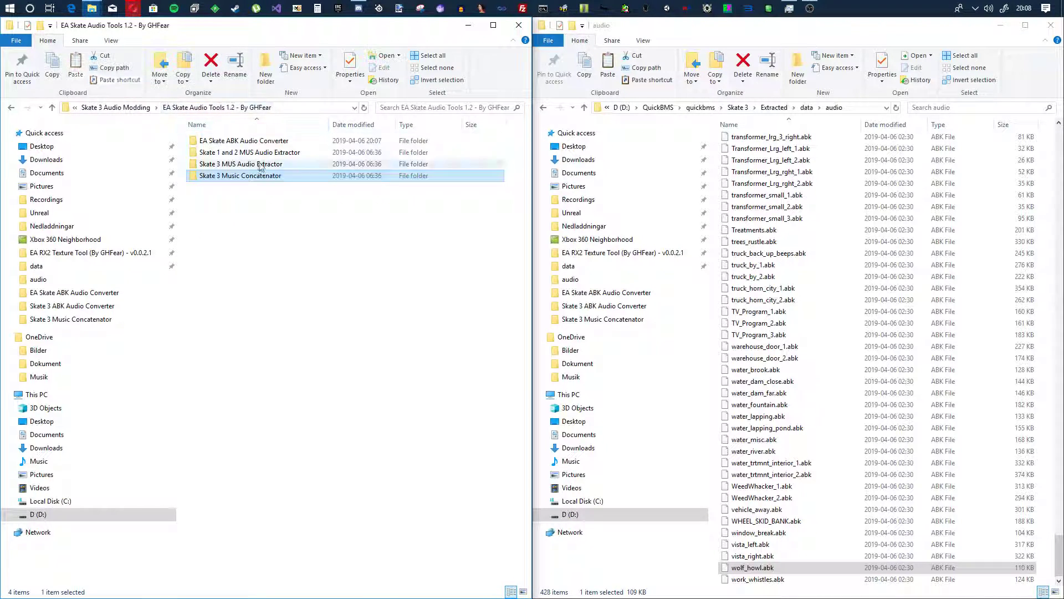
click(340, 291)
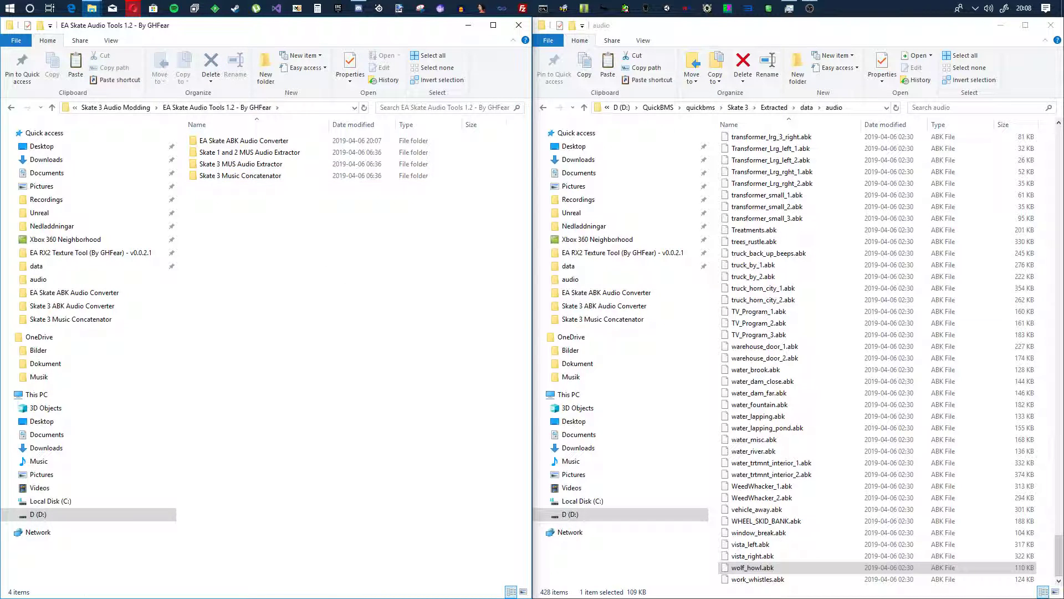